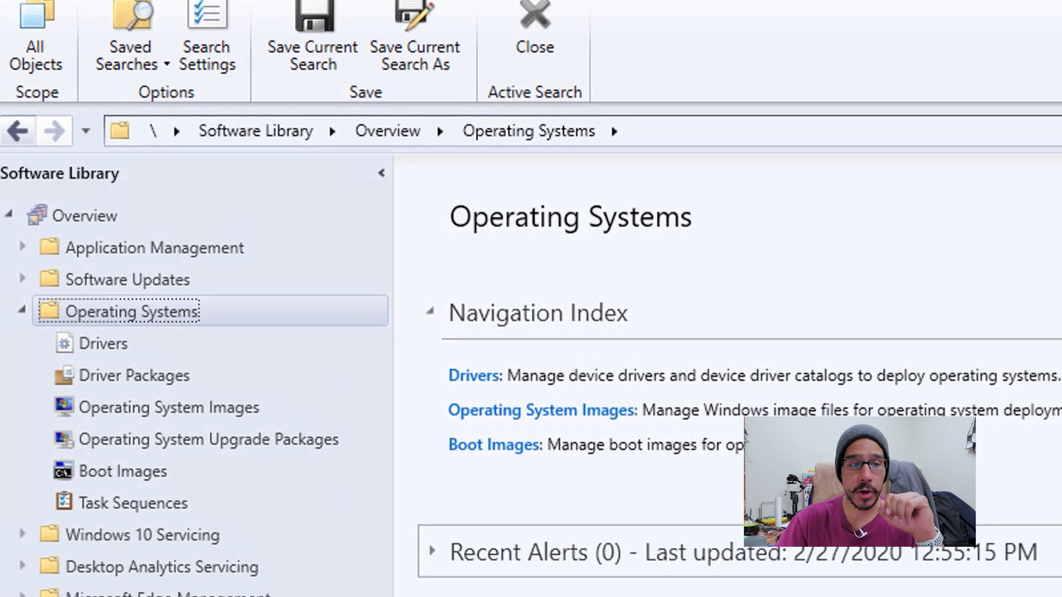
Step: Start a new task sequence that installs an existing image package, named BTNHD Windows 10 BitLocker, with Boot image (x64) 10.0.18362.1
{"action": "left_click", "coordinate": [133, 343]}
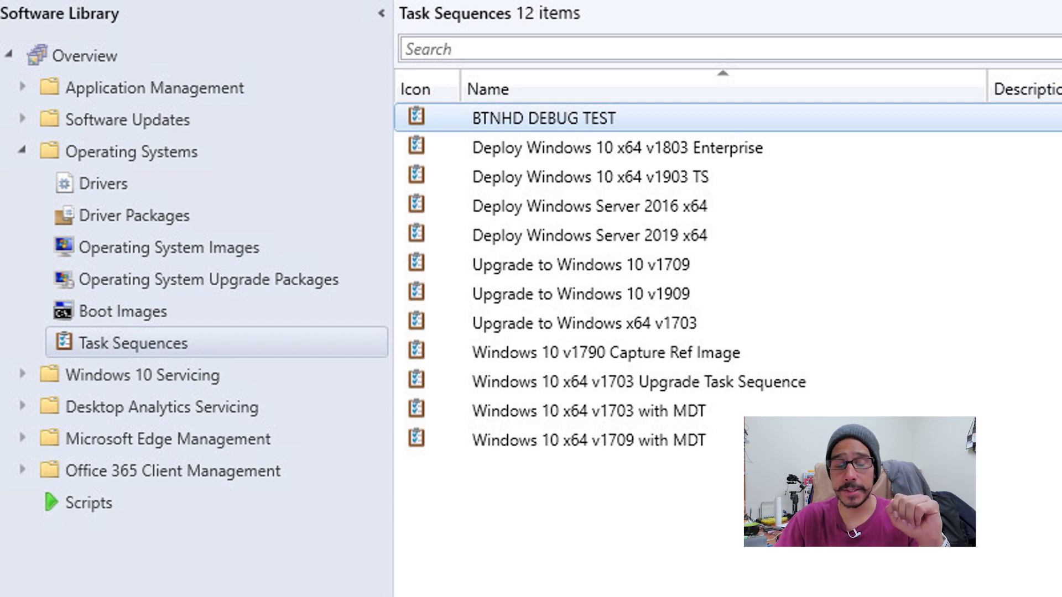
{"action": "right_click", "coordinate": [159, 346]}
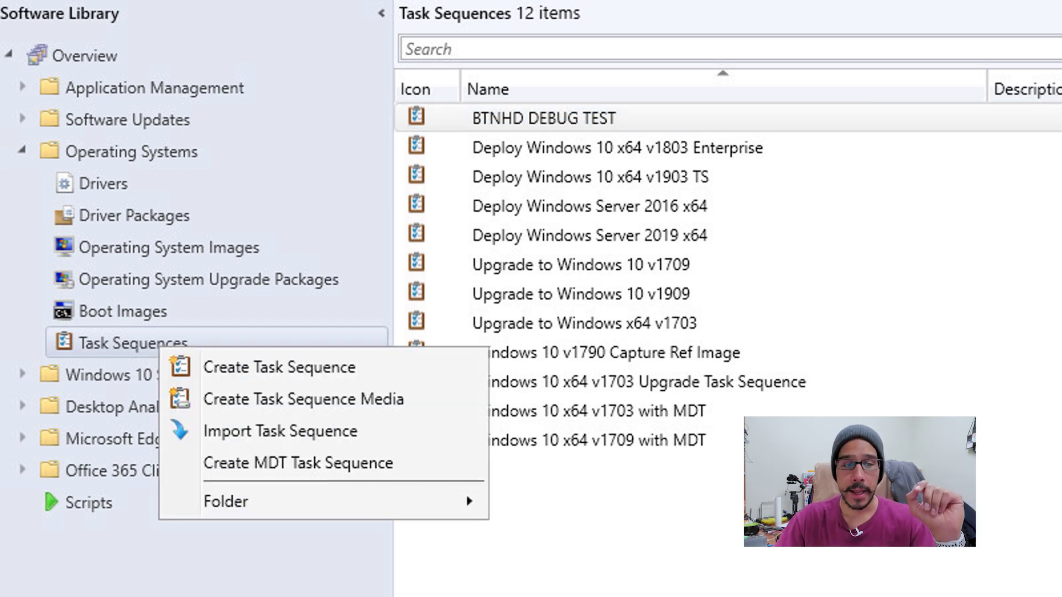
{"action": "left_click", "coordinate": [280, 367]}
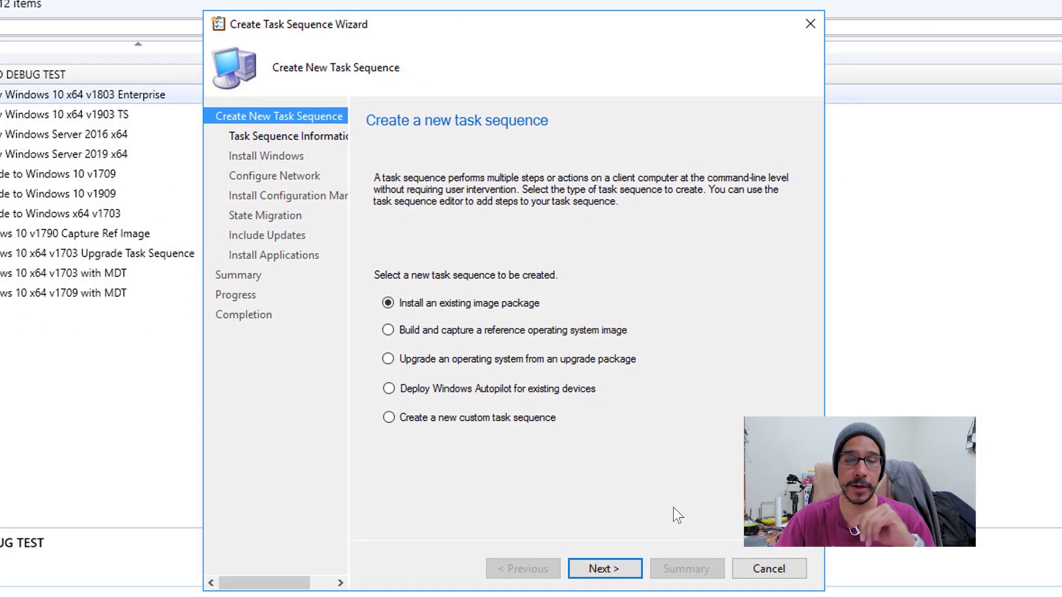
{"action": "key", "text": "Return"}
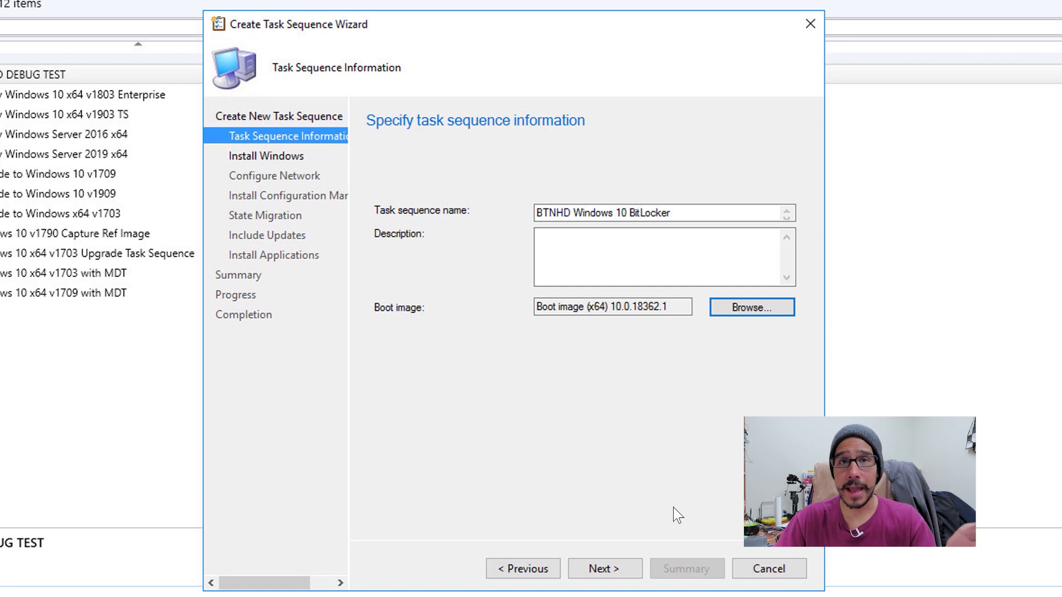
{"action": "key", "text": "alt+n"}
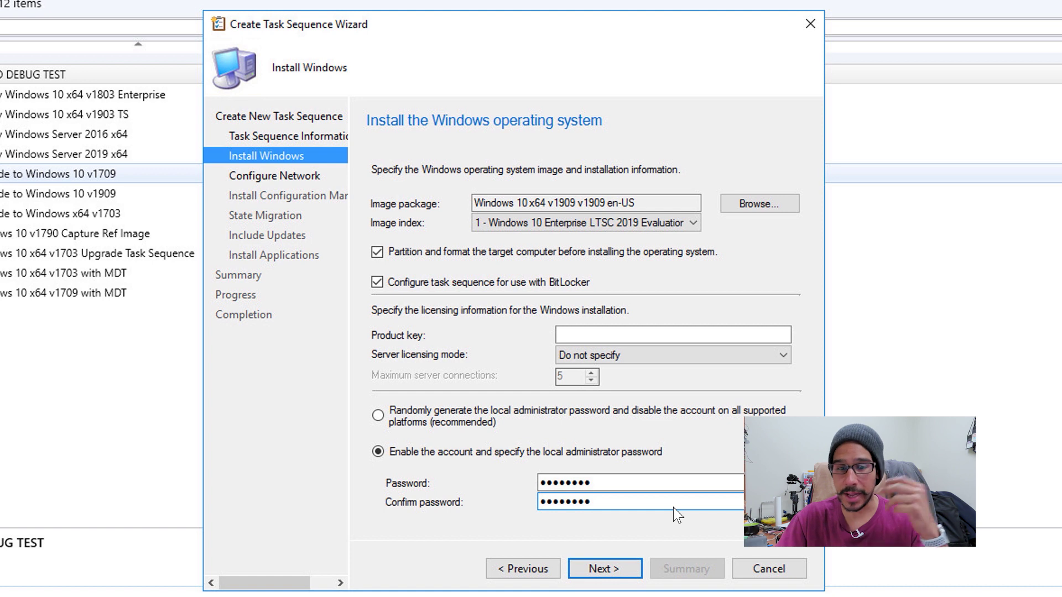
Step: Specify the Windows 10 x64 v1909 image with BitLocker and the local administrator password, and join the btnhd.edu domain in the Computers container with its join account
{"action": "key", "text": "Return"}
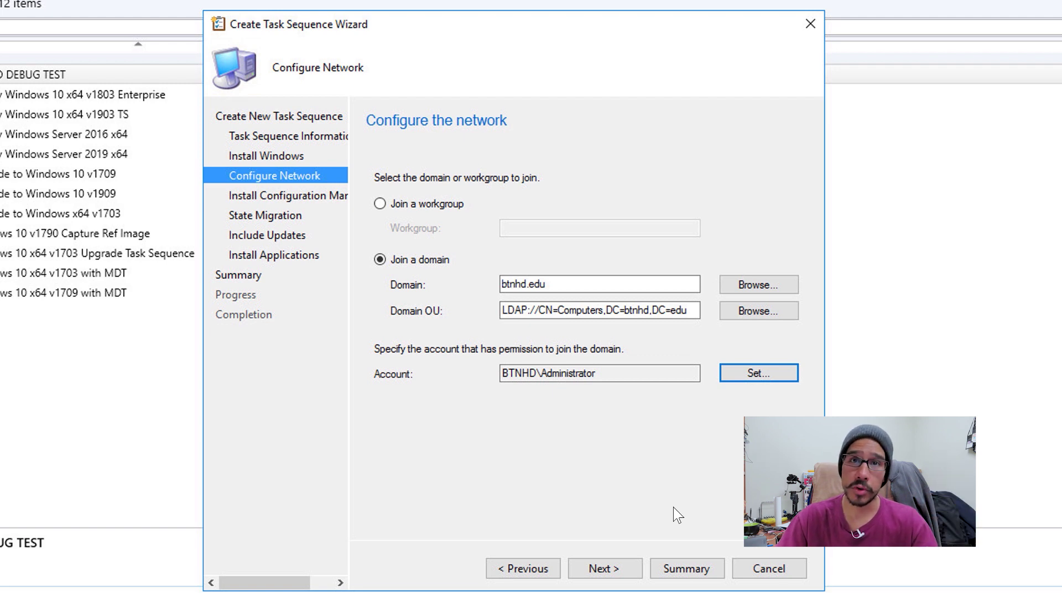
{"action": "key", "text": "alt+n"}
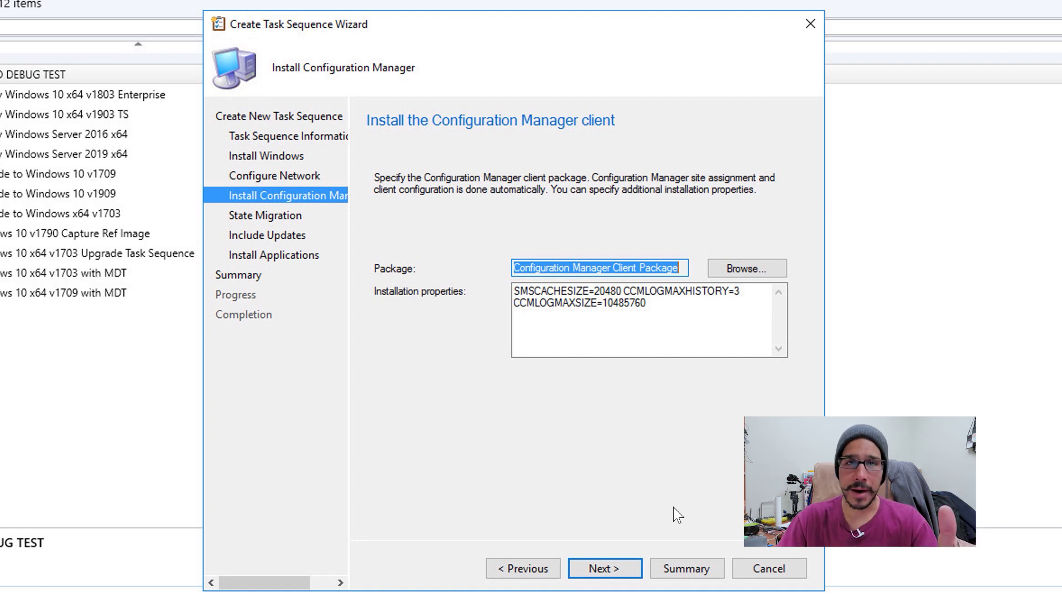
Step: Use the Configuration Manager Client Package, leave out state migration, software updates and applications, and finish creating the task sequence
{"action": "key", "text": "Return"}
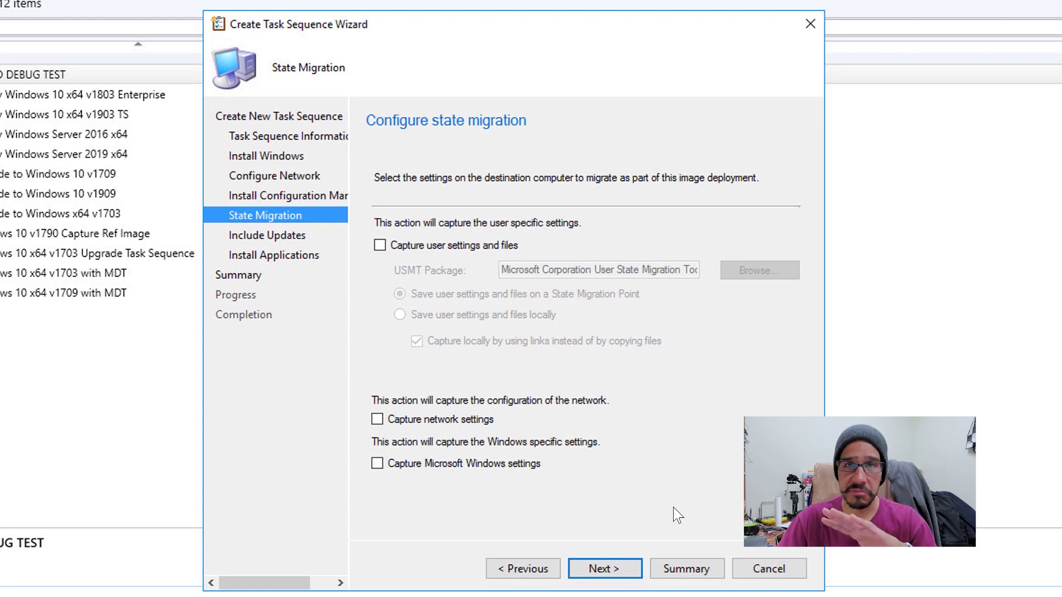
{"action": "key", "text": "Return"}
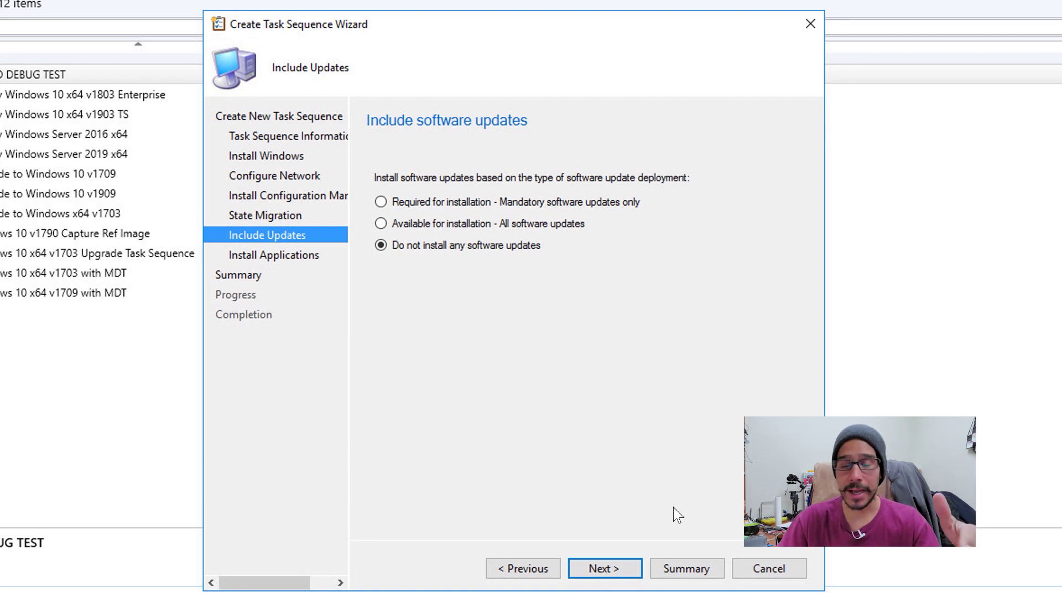
{"action": "key", "text": "Return"}
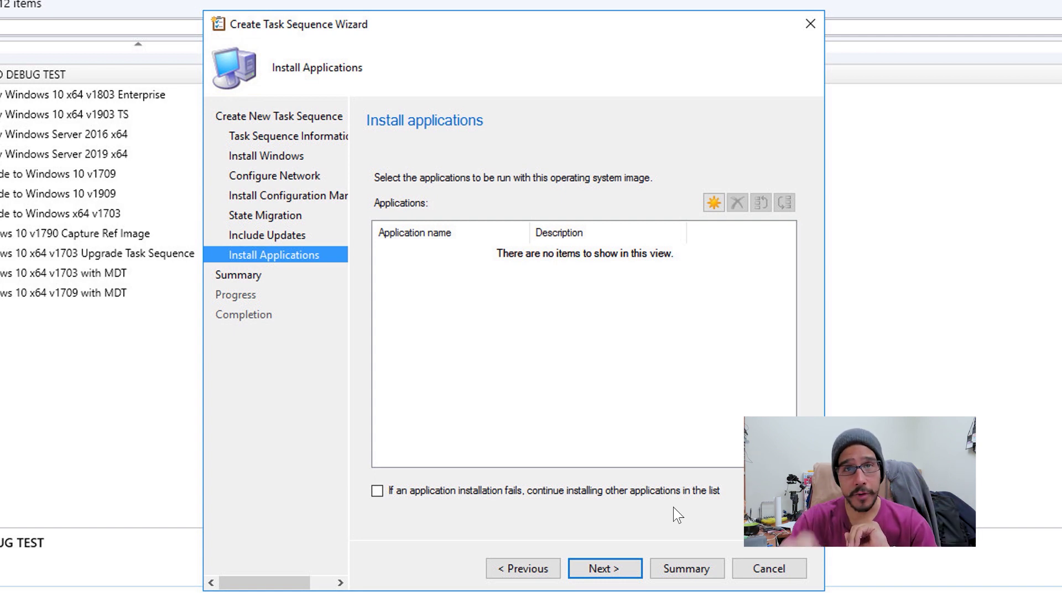
{"action": "key", "text": "Return"}
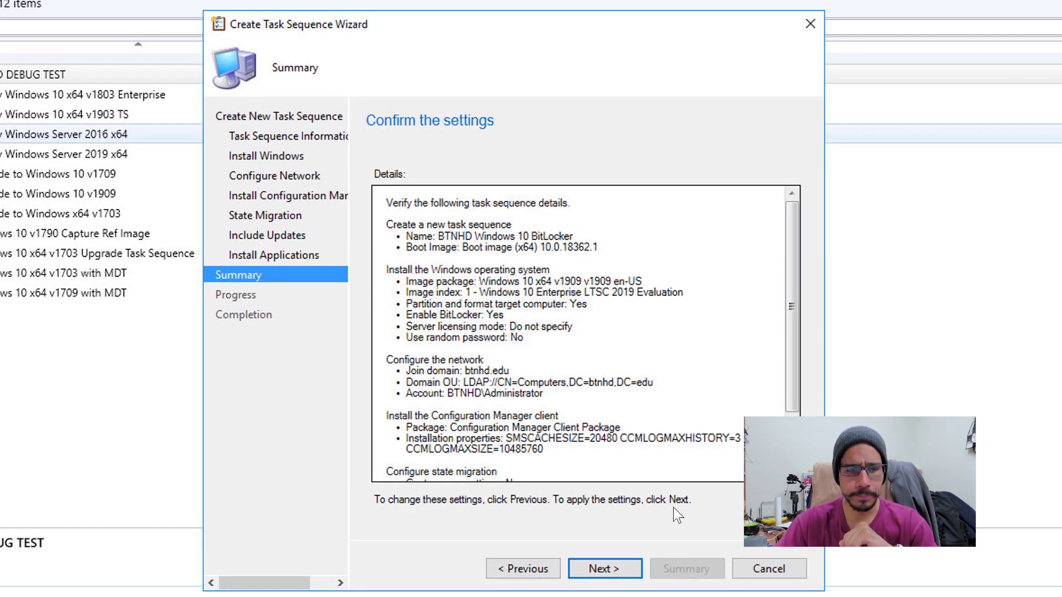
{"action": "key", "text": "Return"}
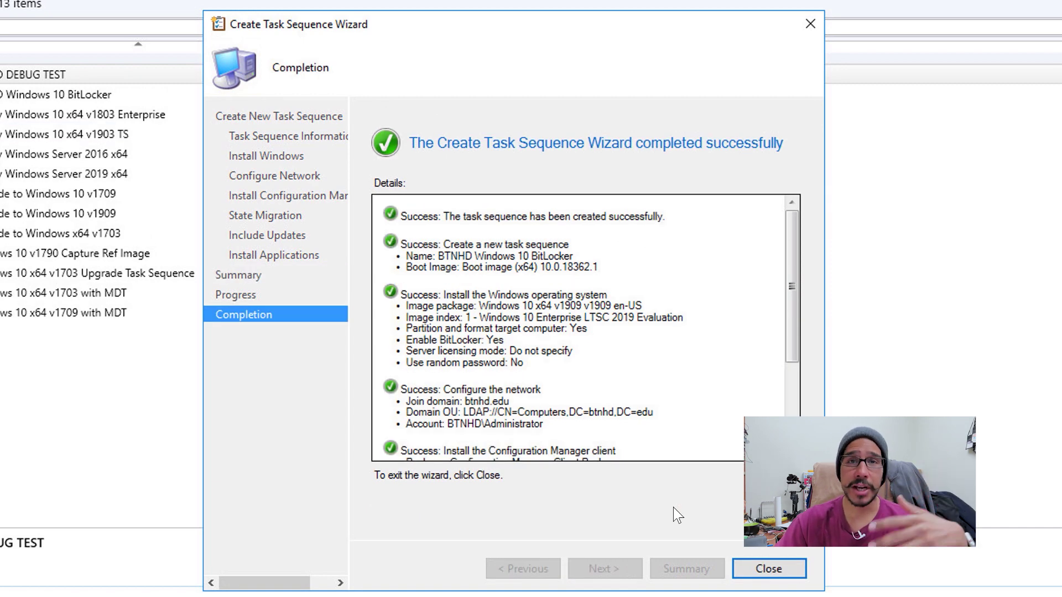
{"action": "key", "text": "Return"}
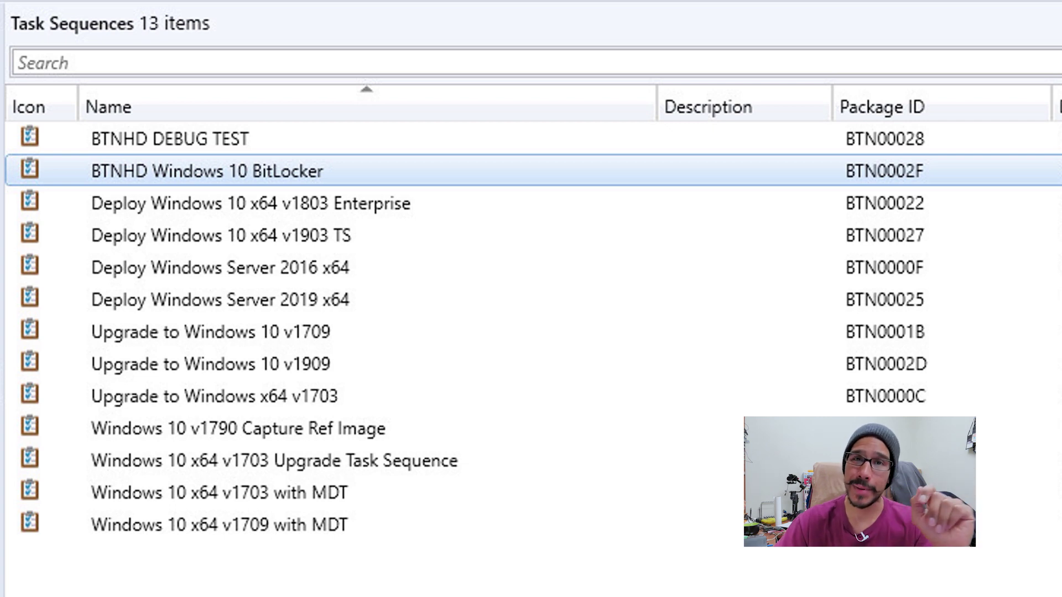
Step: Edit the BTNHD Windows 10 BitLocker task sequence and disable its Partition Disk 0 - BIOS step
{"action": "right_click", "coordinate": [460, 172]}
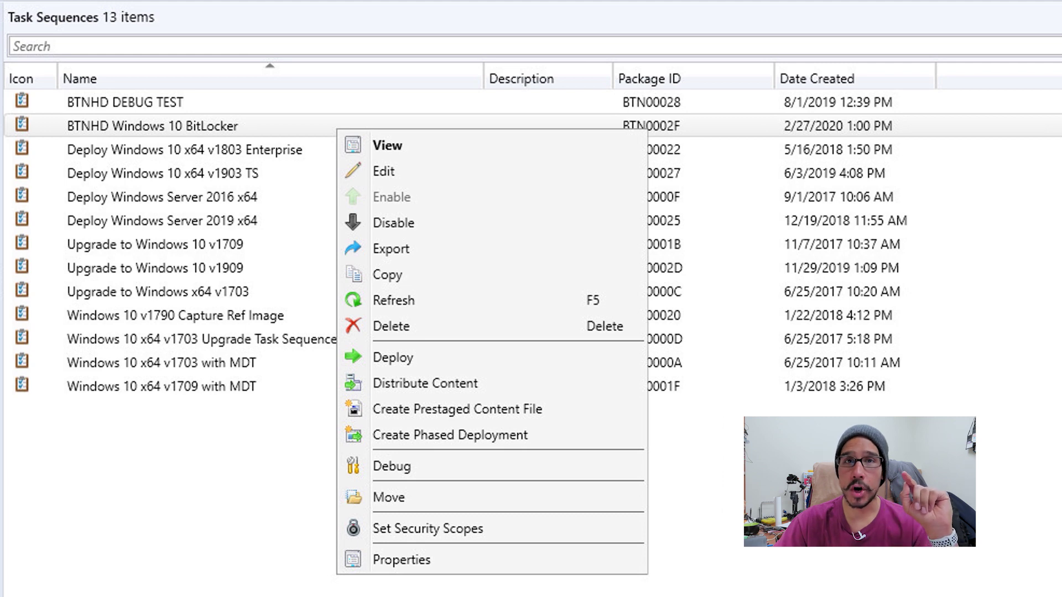
{"action": "left_click", "coordinate": [383, 170]}
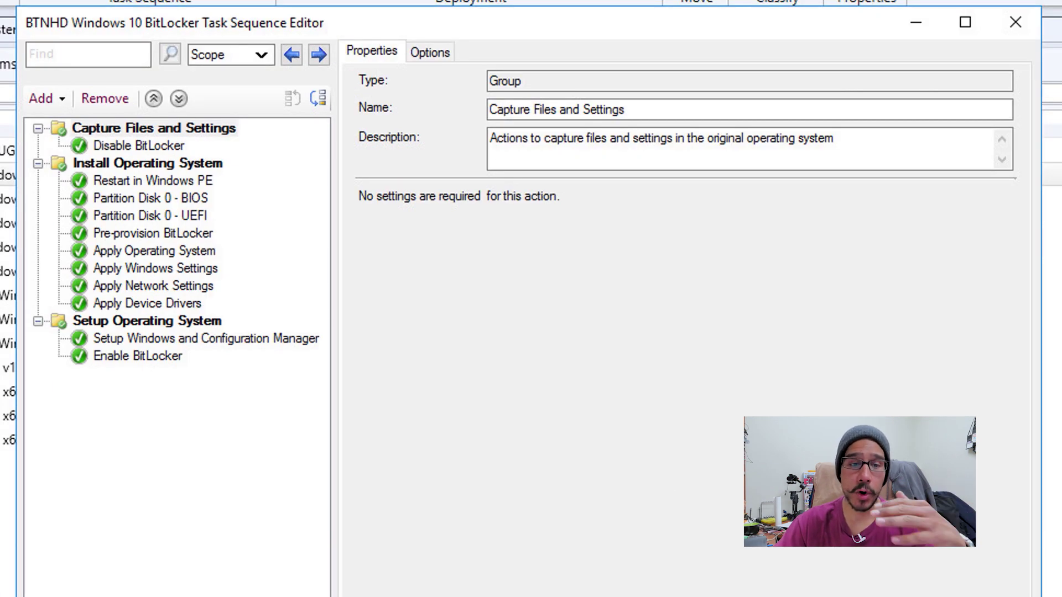
{"action": "left_click", "coordinate": [150, 198]}
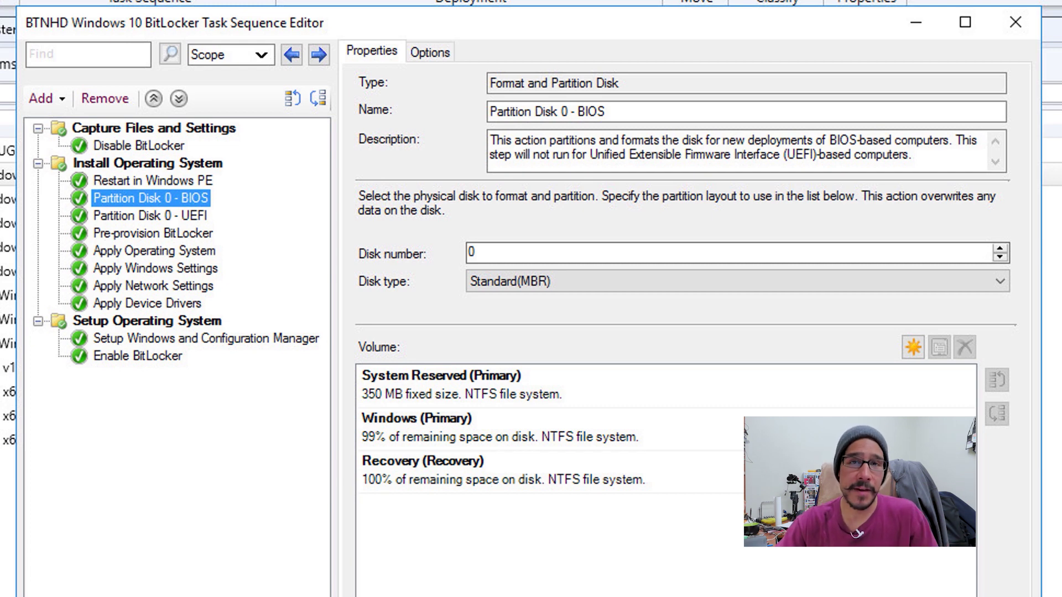
{"action": "left_click", "coordinate": [430, 52]}
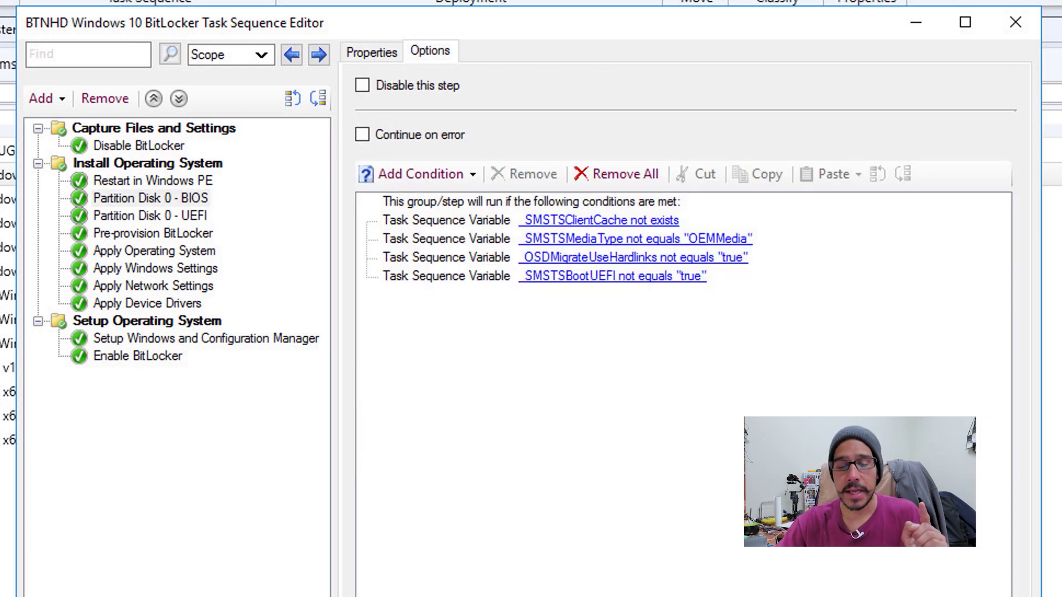
{"action": "left_click", "coordinate": [362, 85]}
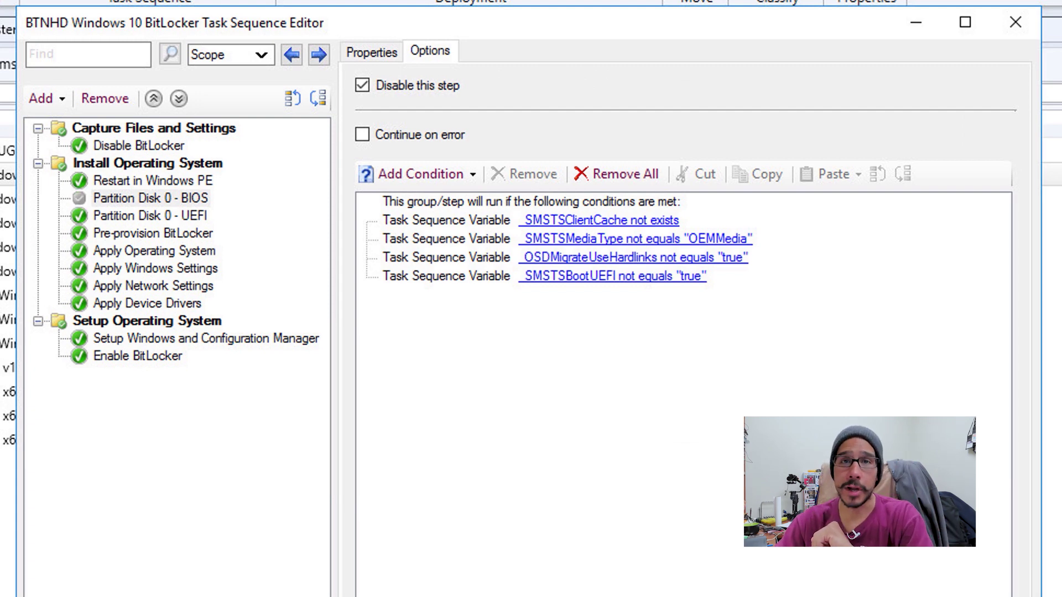
Step: Review the Partition Disk 0 - UEFI conditions and add the task sequence variable condition _SMSTSBootUEFI equals True to the Pre-provision BitLocker step
{"action": "left_click", "coordinate": [151, 215]}
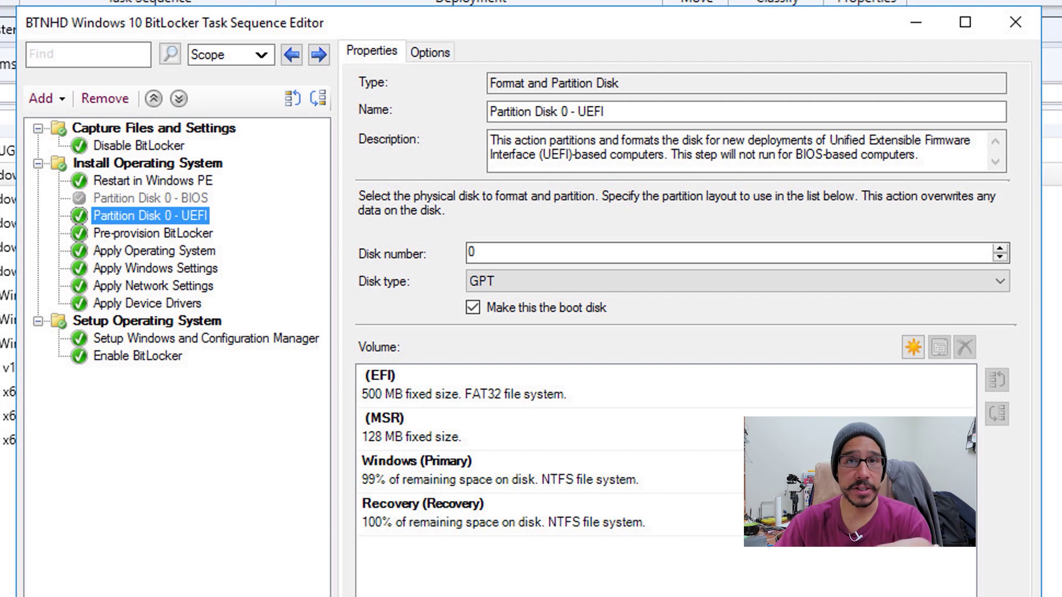
{"action": "left_click", "coordinate": [430, 52]}
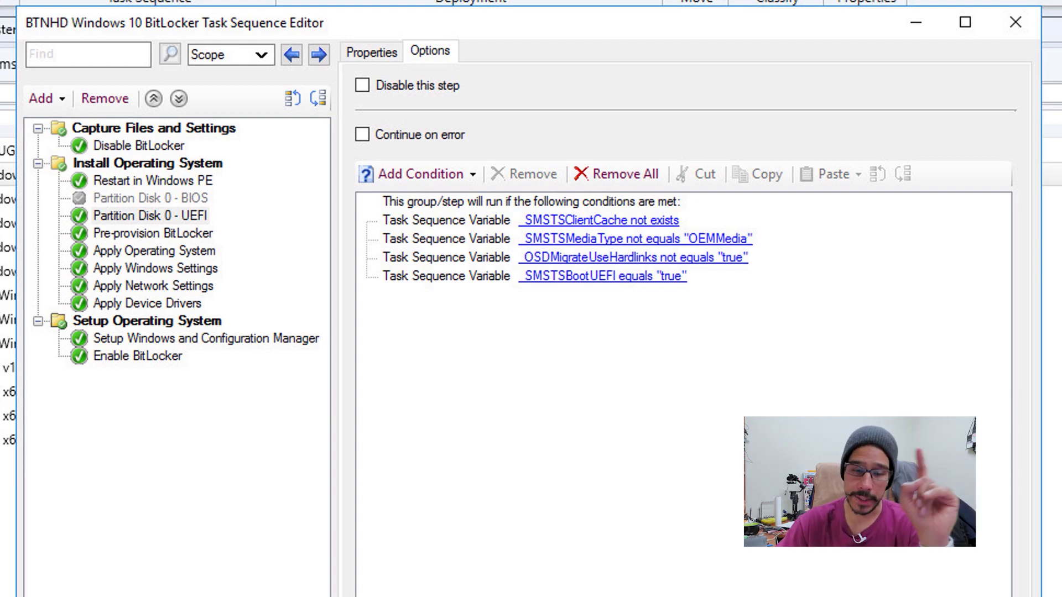
{"action": "left_click", "coordinate": [154, 233]}
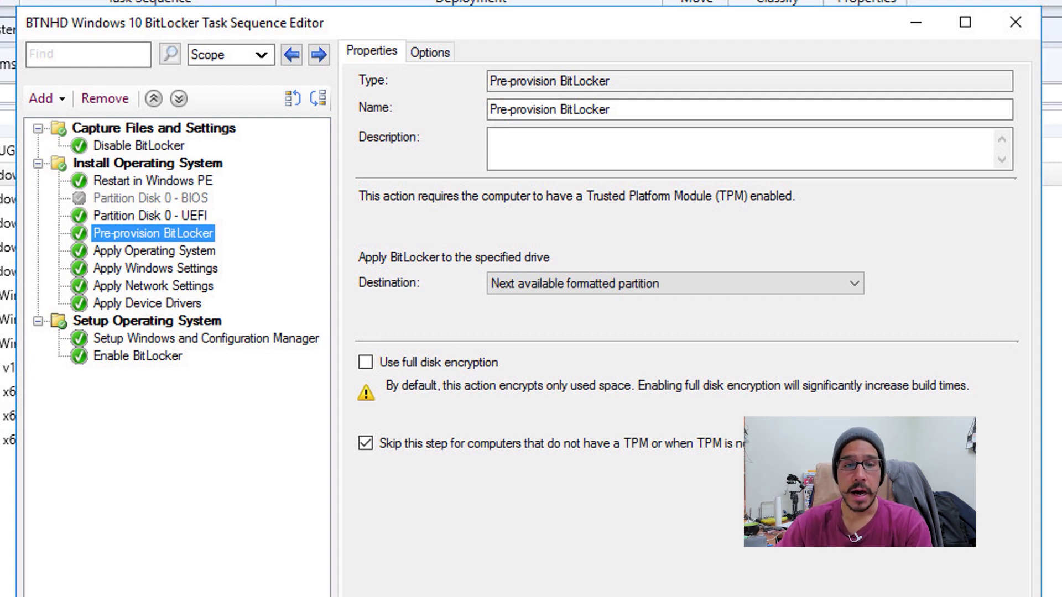
{"action": "left_click", "coordinate": [430, 52]}
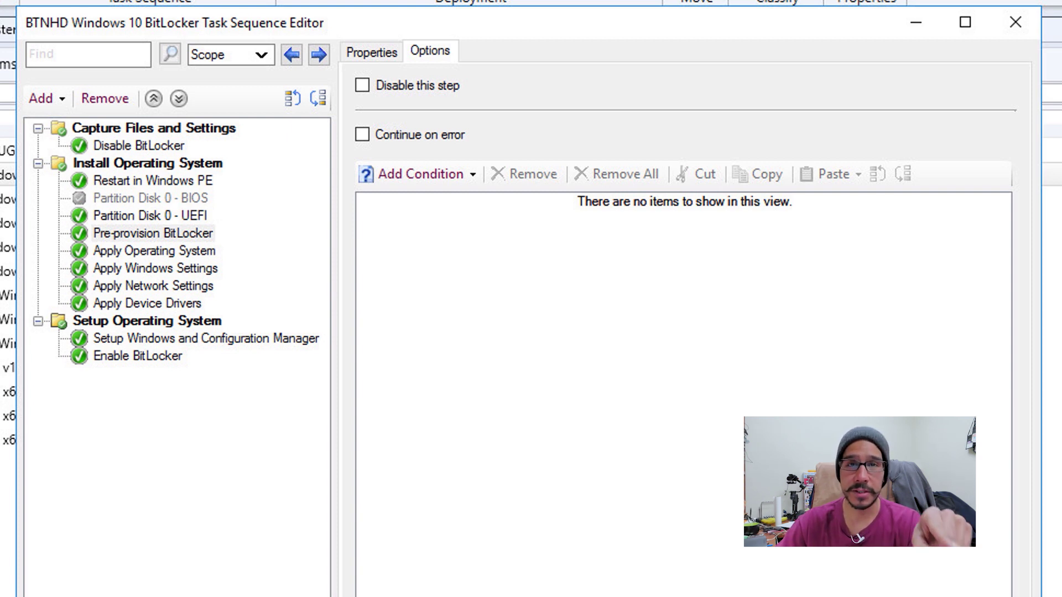
{"action": "left_click", "coordinate": [420, 174]}
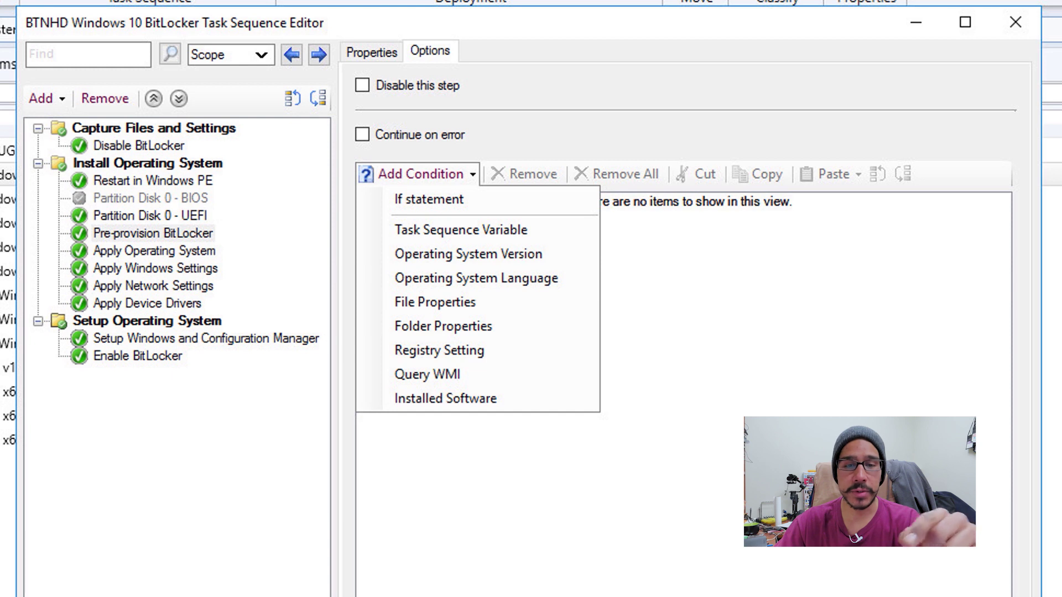
{"action": "left_click", "coordinate": [460, 230]}
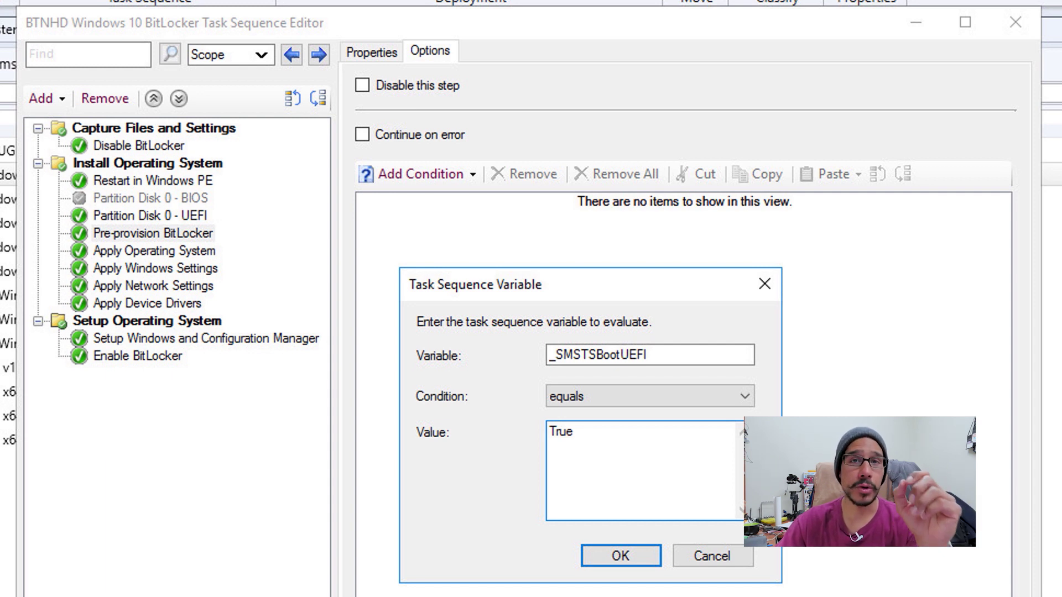
{"action": "key", "text": "Return"}
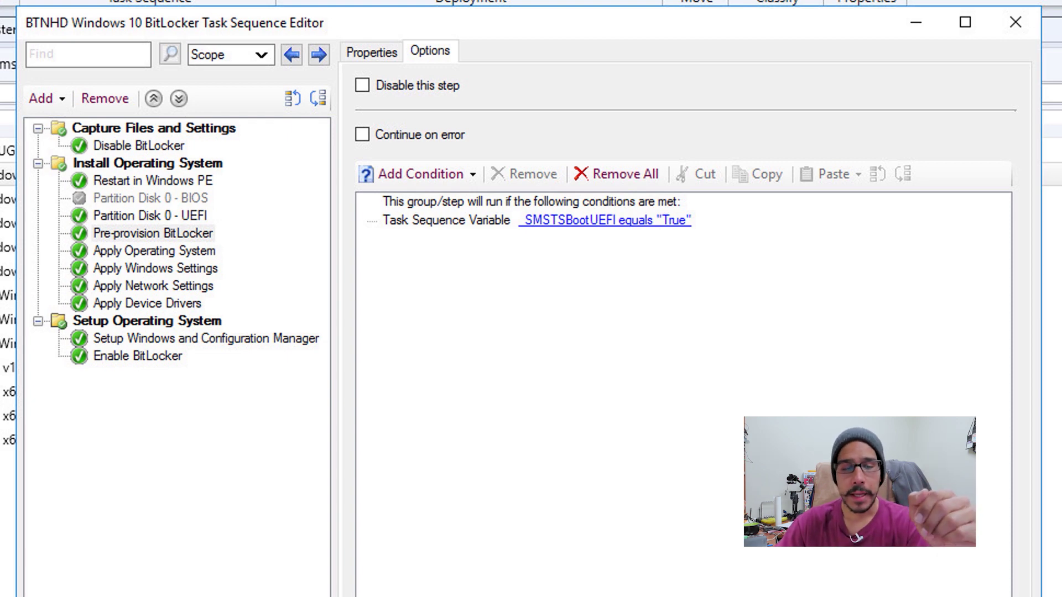
Step: Delete the existing _SMSTSWTG condition from the Enable BitLocker step
{"action": "left_click", "coordinate": [137, 356]}
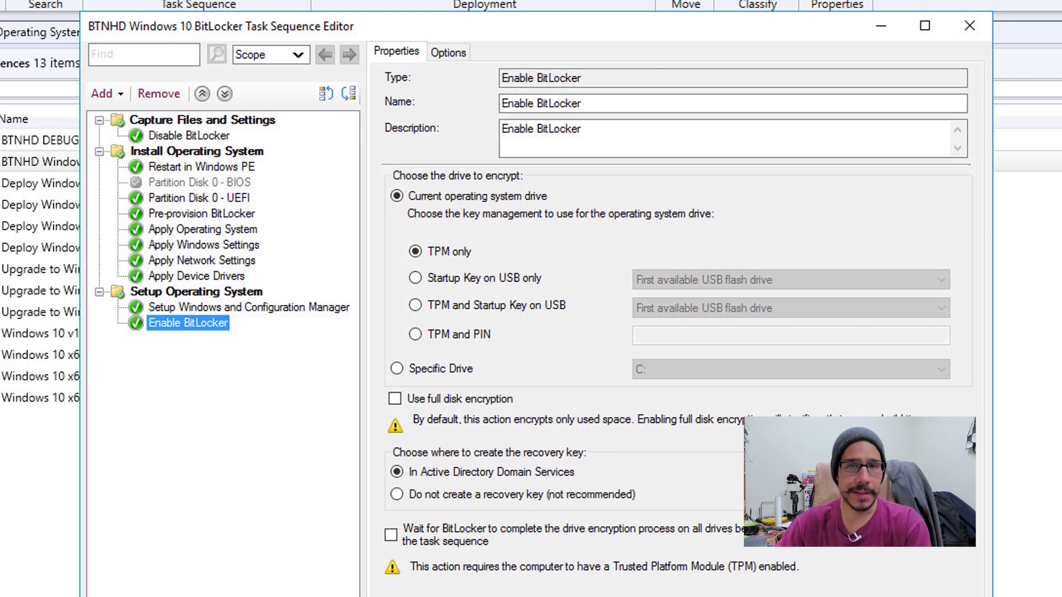
{"action": "left_click", "coordinate": [449, 52]}
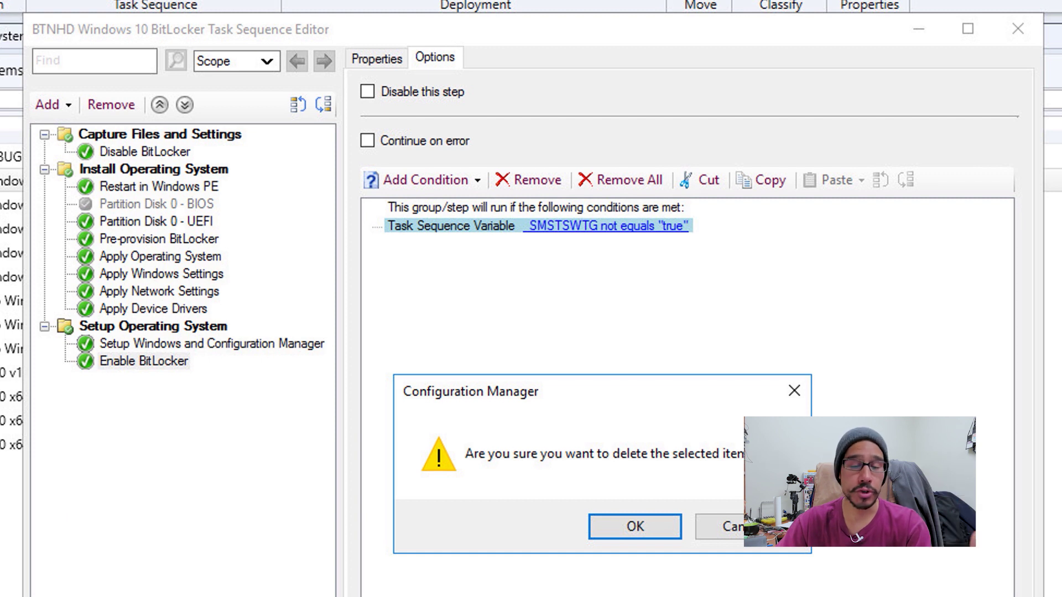
{"action": "key", "text": "Return"}
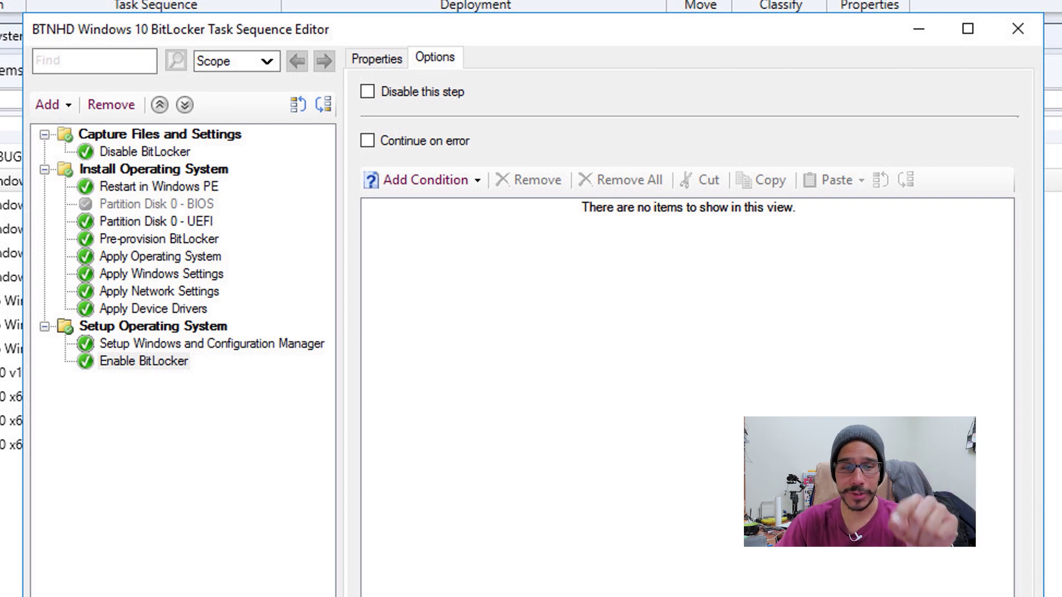
Step: Add the task sequence variable condition _SMSTSBootUEFI equals True to the Enable BitLocker step and close the task sequence editor
{"action": "left_click", "coordinate": [425, 180]}
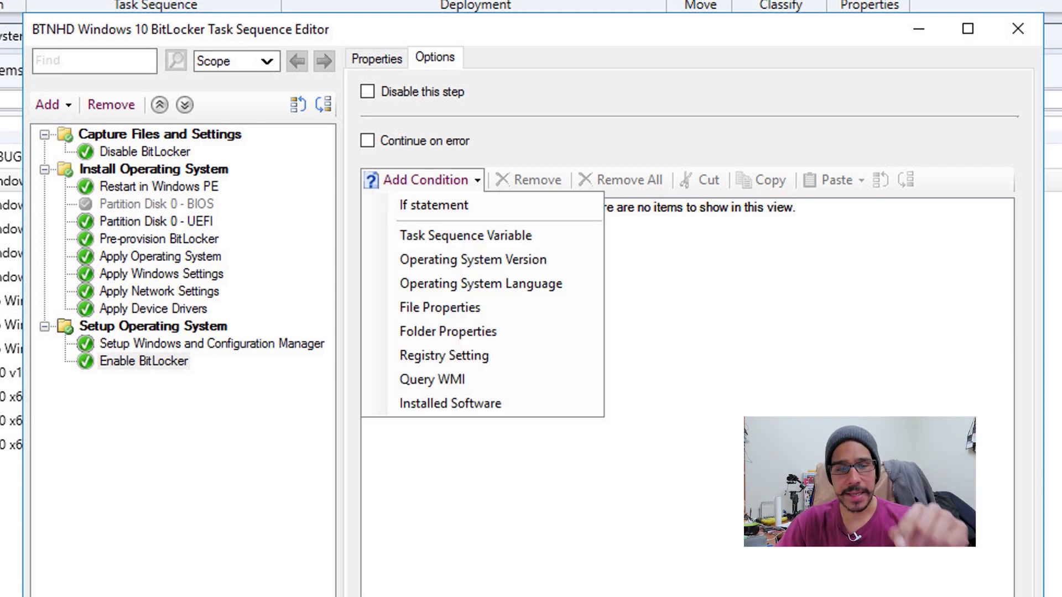
{"action": "left_click", "coordinate": [465, 236]}
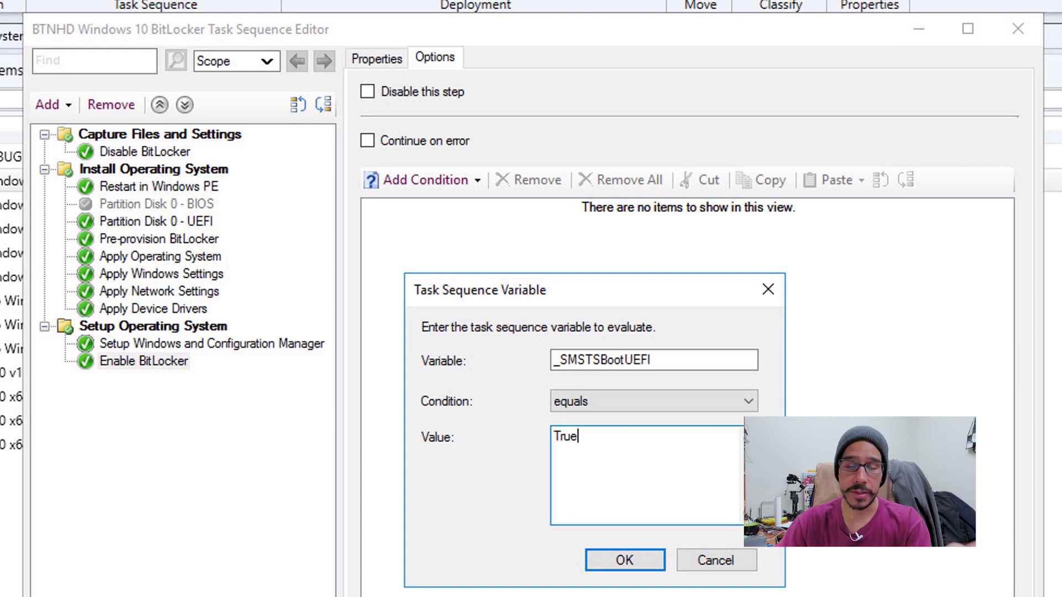
{"action": "key", "text": "Return"}
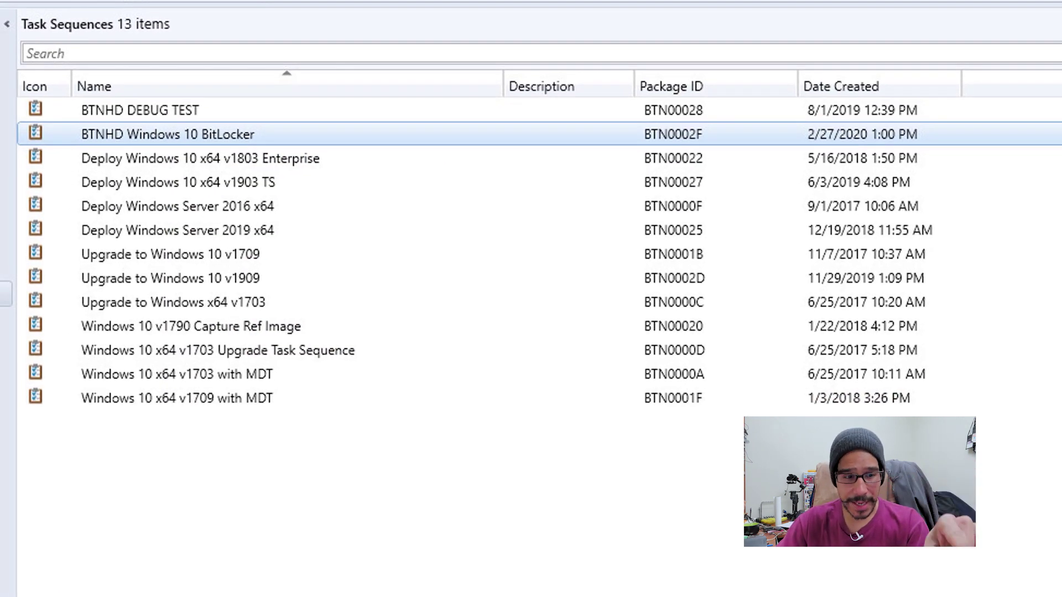
Step: Start a deployment of the BTNHD Windows 10 BitLocker task sequence to the All Unknown Computers device collection
{"action": "right_click", "coordinate": [339, 134]}
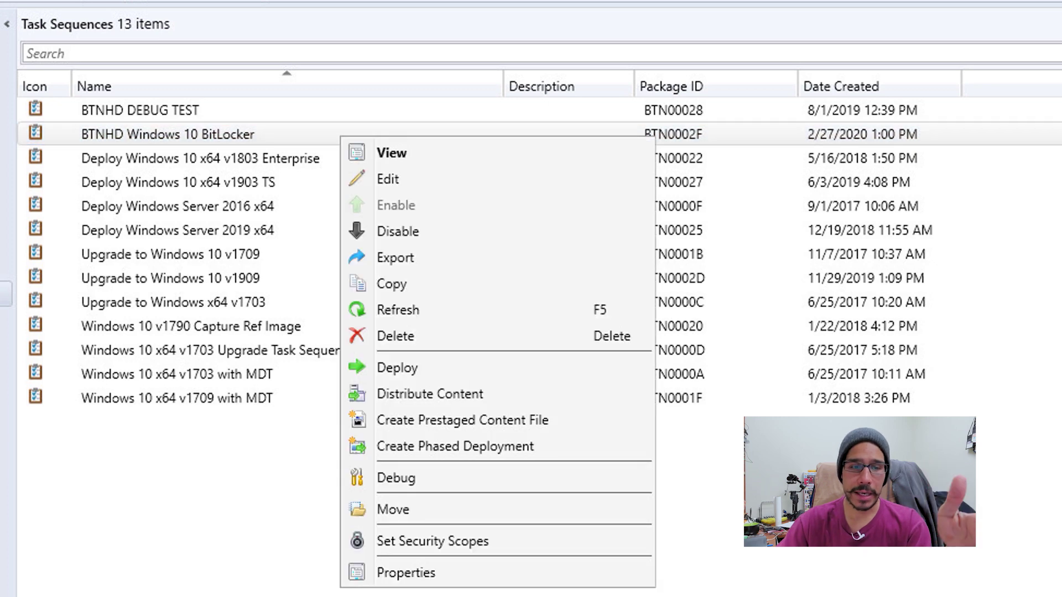
{"action": "left_click", "coordinate": [397, 368]}
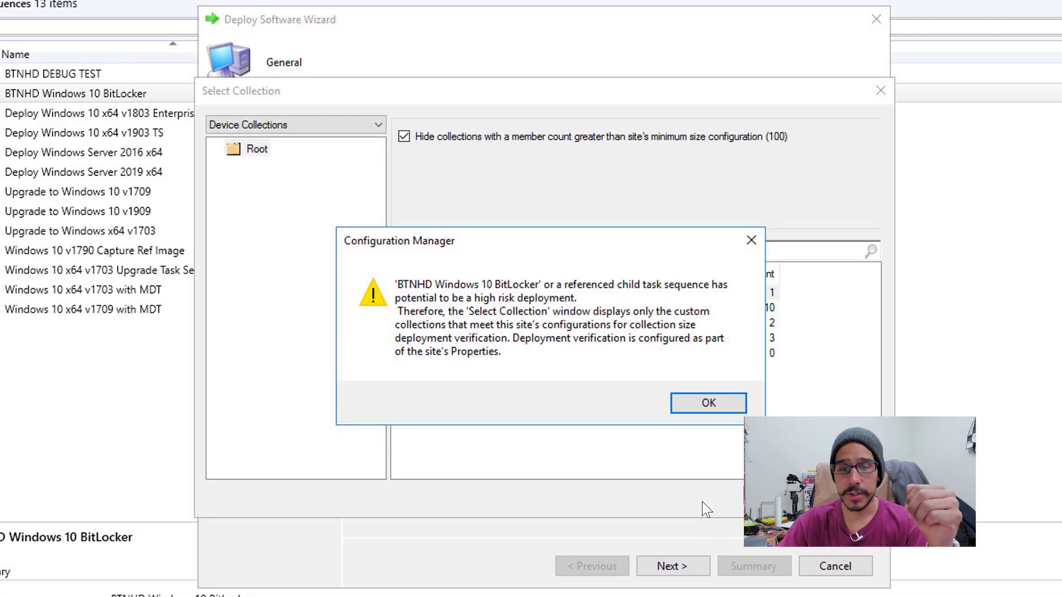
{"action": "key", "text": "Return"}
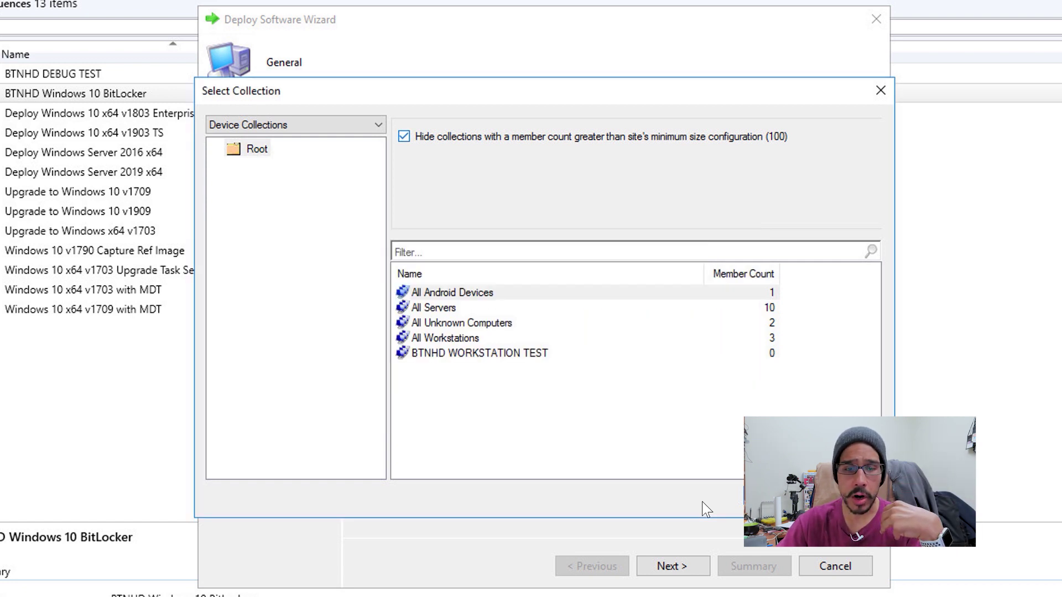
{"action": "key", "text": "Down"}
{"action": "key", "text": "Down"}
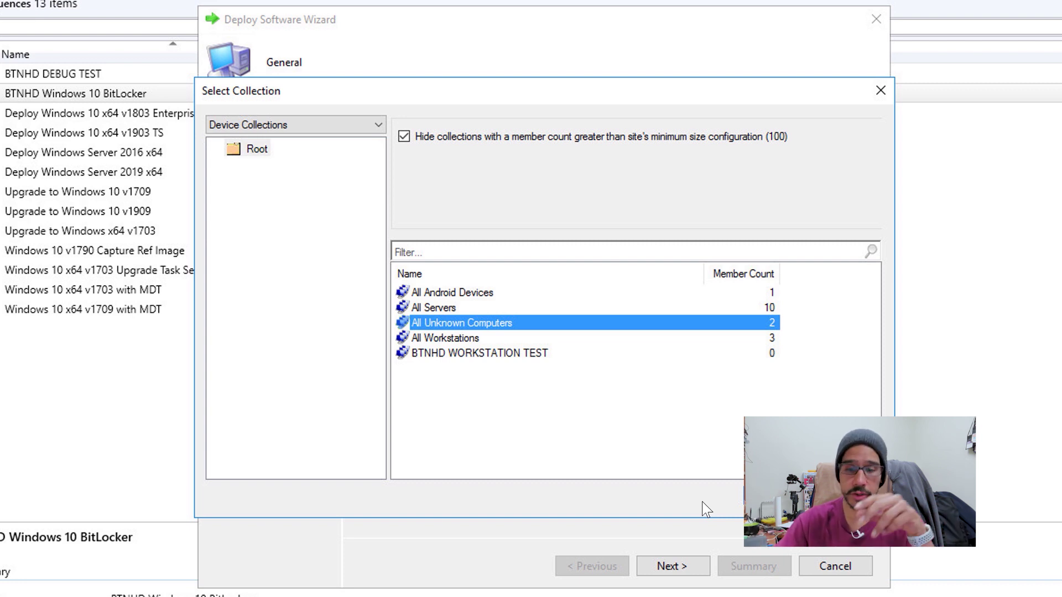
{"action": "key", "text": "Return"}
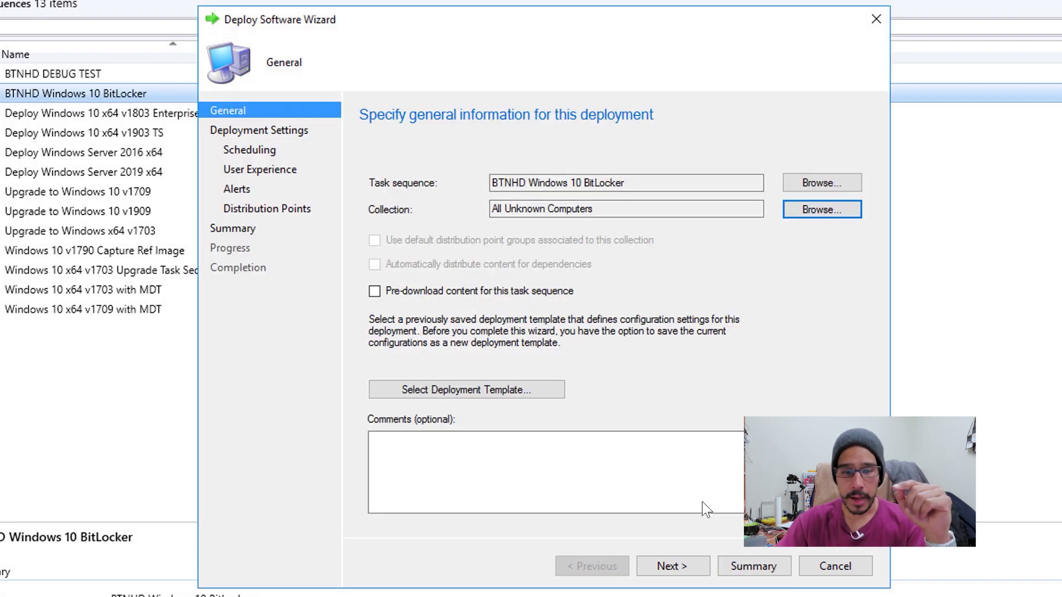
Step: In the deployment settings, make the task sequence available to Only media and PXE
{"action": "key", "text": "alt+n"}
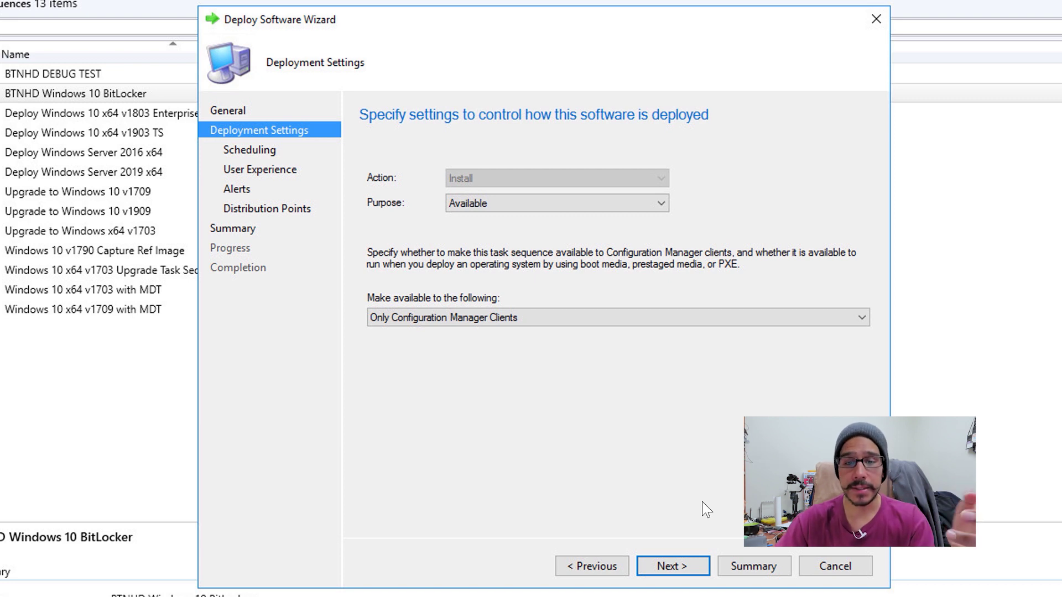
{"action": "key", "text": "alt+Down"}
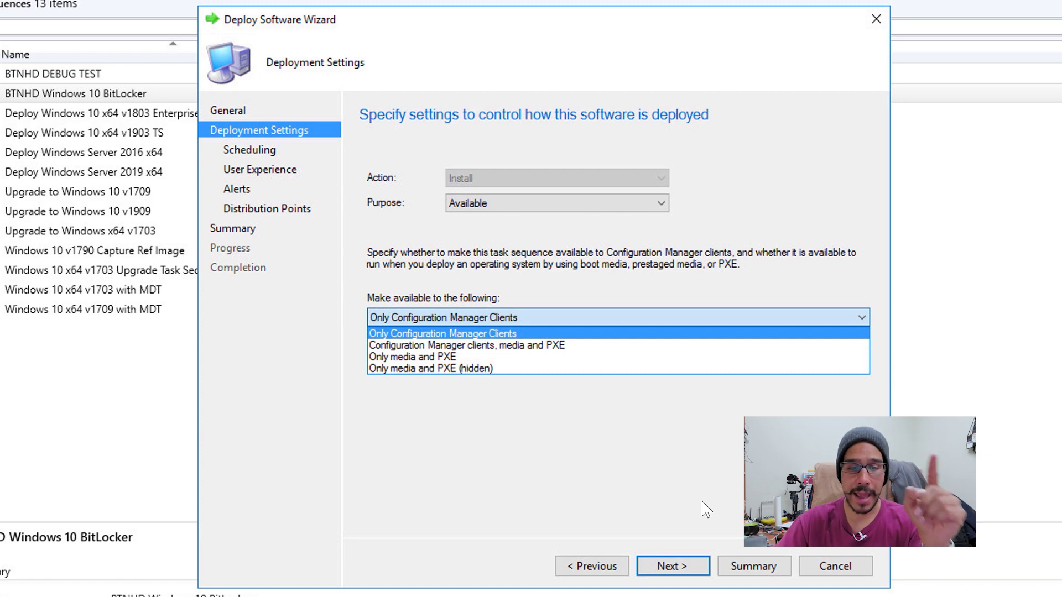
{"action": "key", "text": "Down"}
{"action": "key", "text": "Down"}
{"action": "key", "text": "Return"}
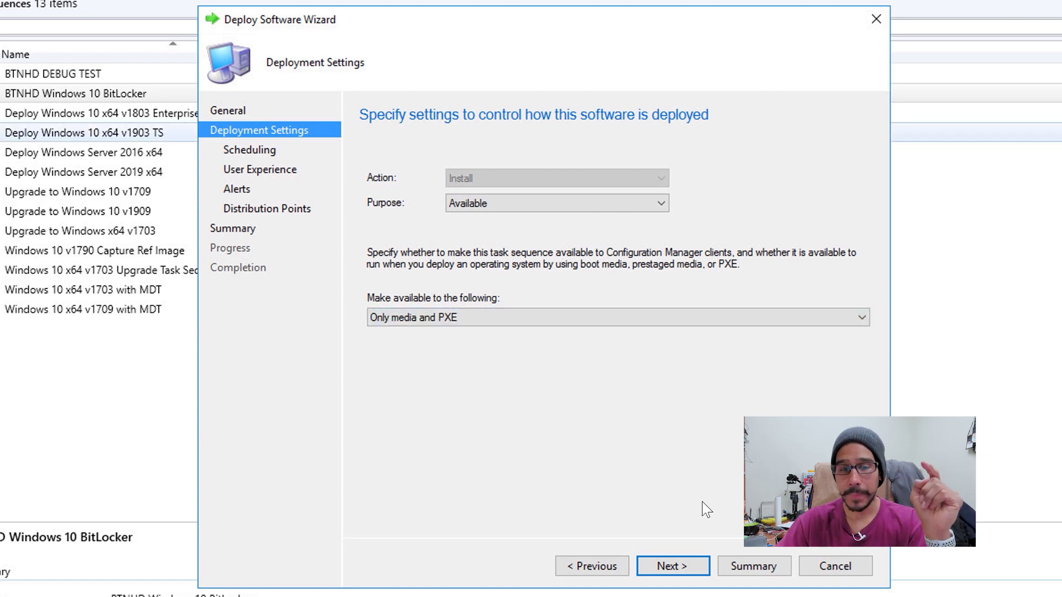
Step: Accept the default scheduling, user experience, alert and distribution point settings and confirm the deployment summary
{"action": "key", "text": "Return"}
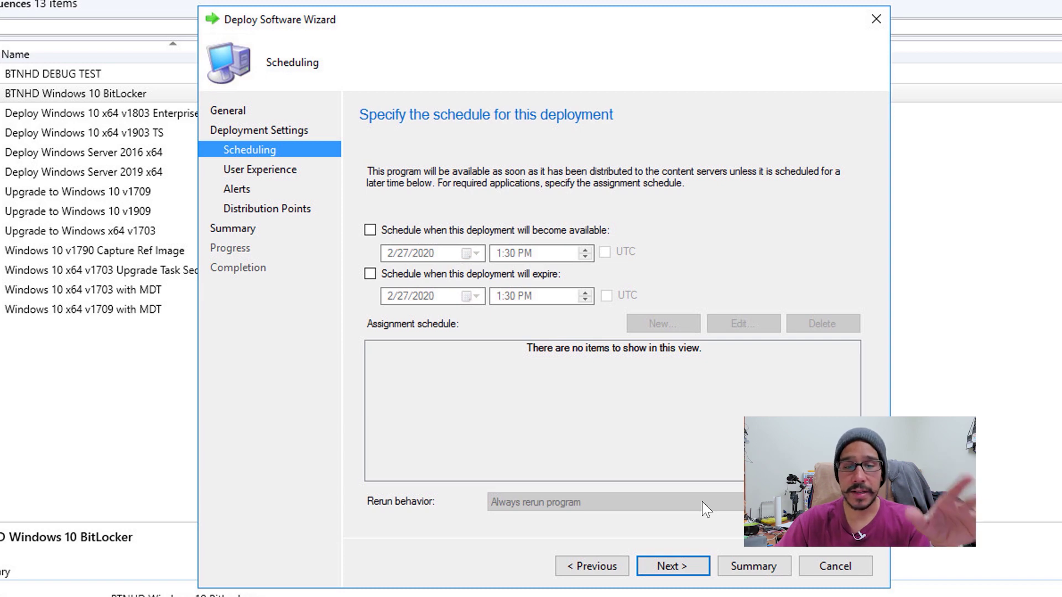
{"action": "key", "text": "Return"}
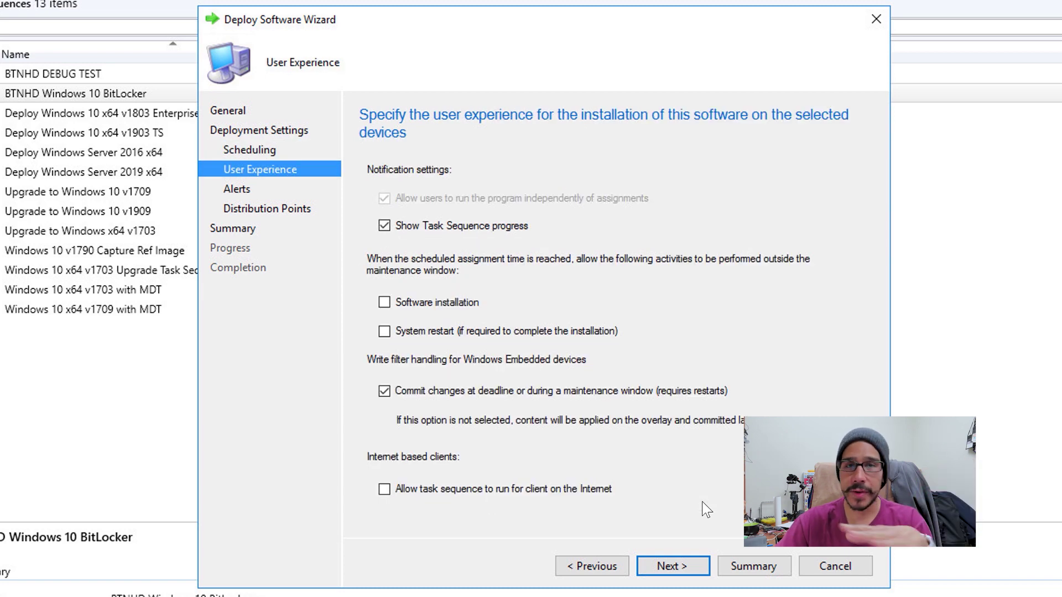
{"action": "key", "text": "Return"}
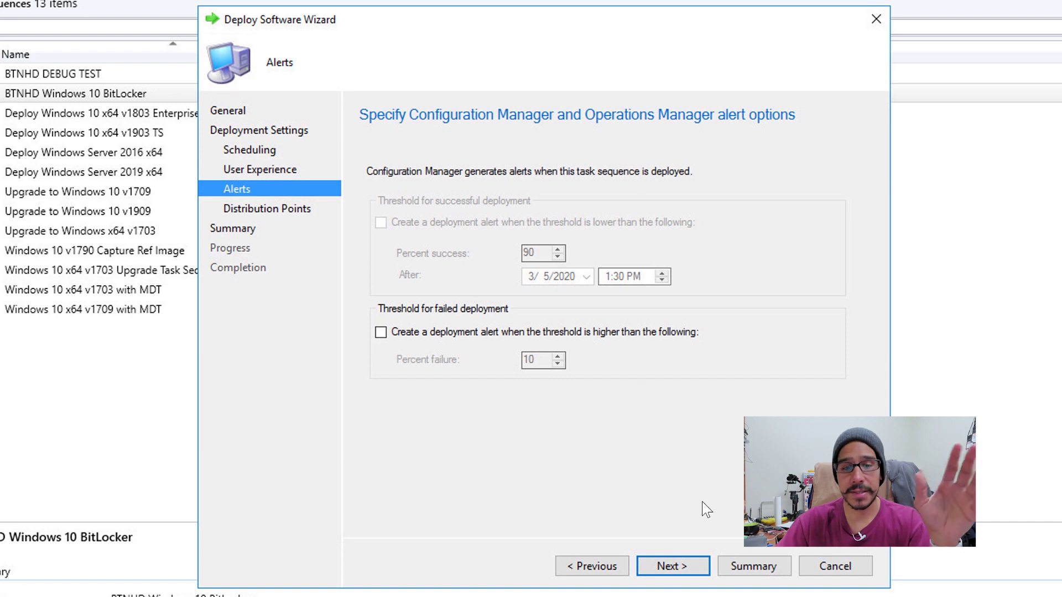
{"action": "key", "text": "Return"}
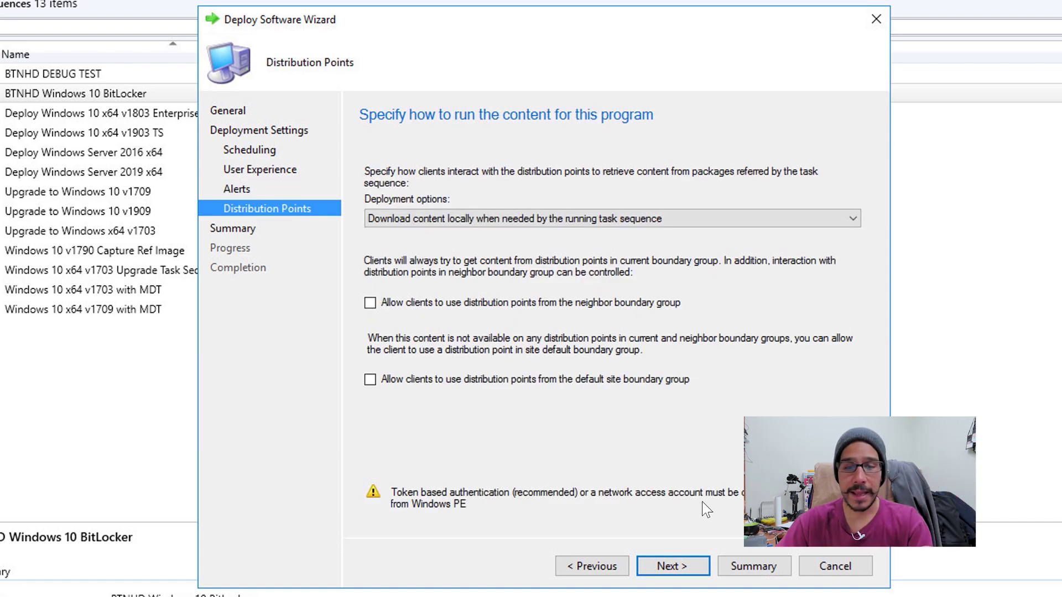
{"action": "key", "text": "Return"}
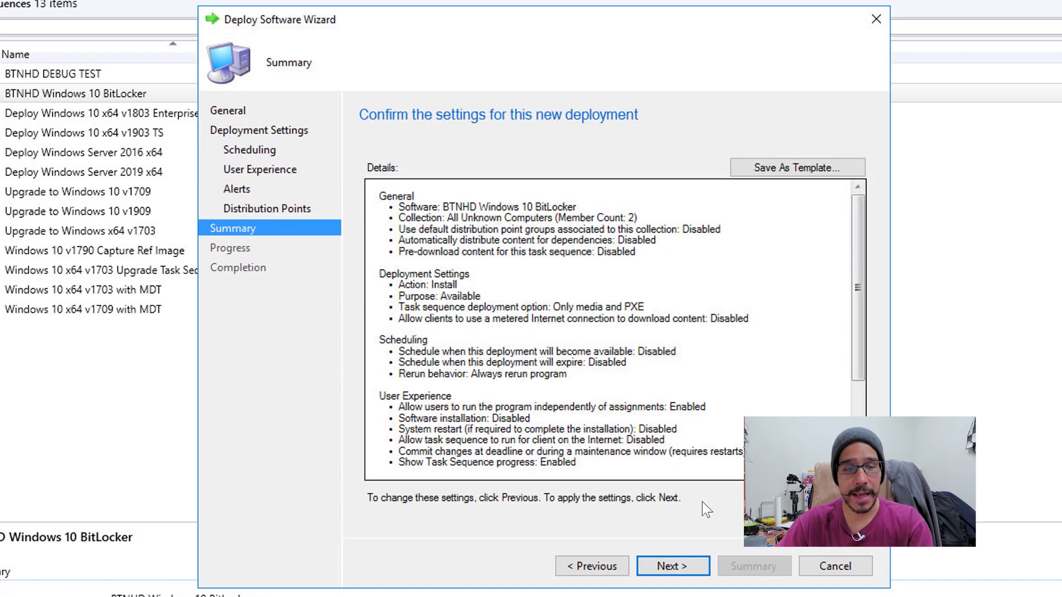
{"action": "key", "text": "Return"}
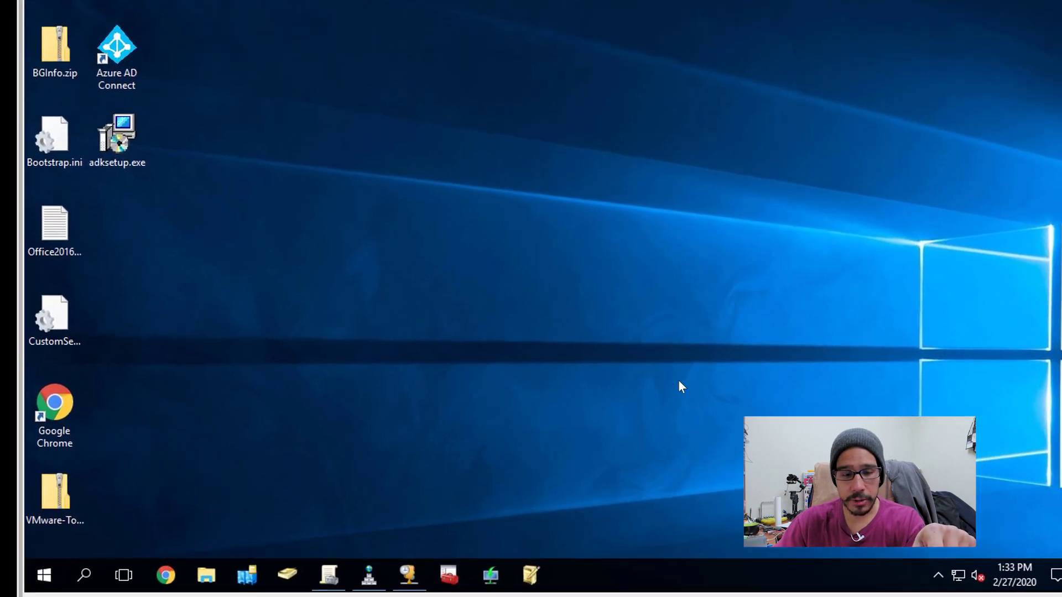
Step: In Server Manager on bj-mdt.btnhd.edu, start adding roles and features with role-based installation and proceed to feature selection without adding roles
{"action": "key", "text": "super"}
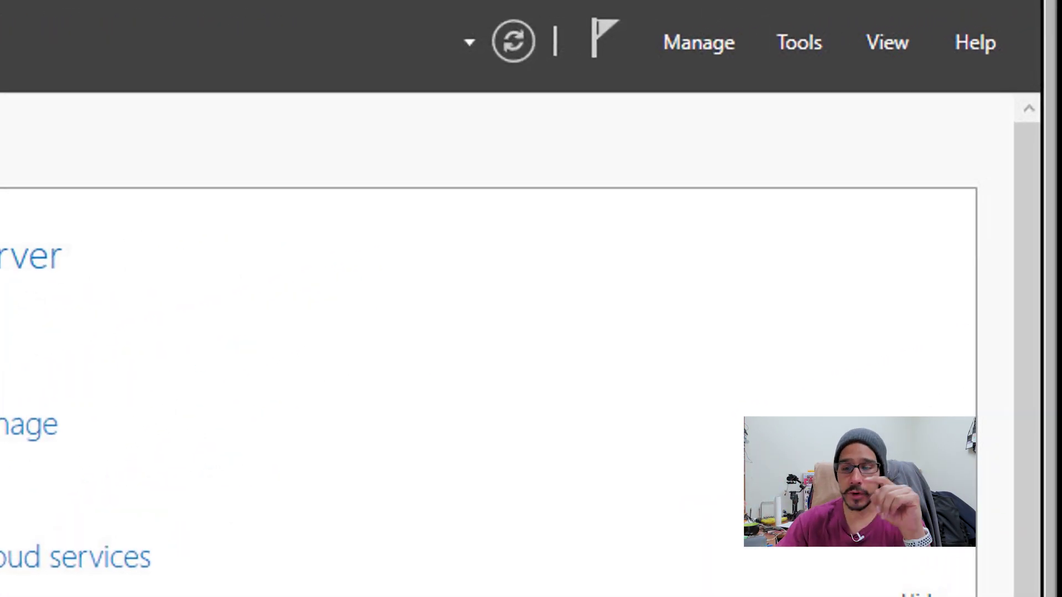
{"action": "key", "text": "alt+m"}
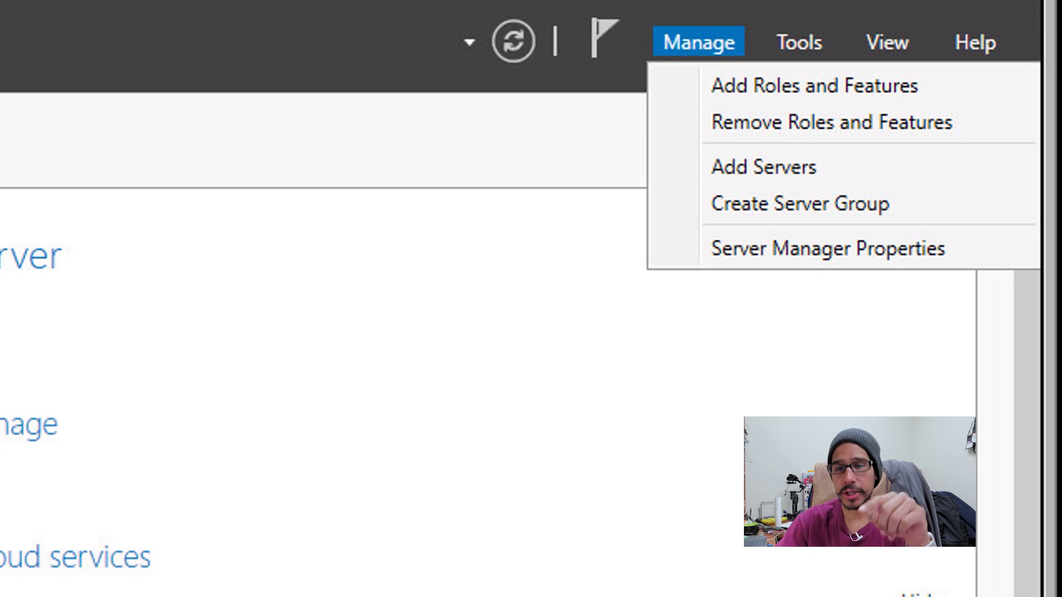
{"action": "left_click", "coordinate": [814, 86]}
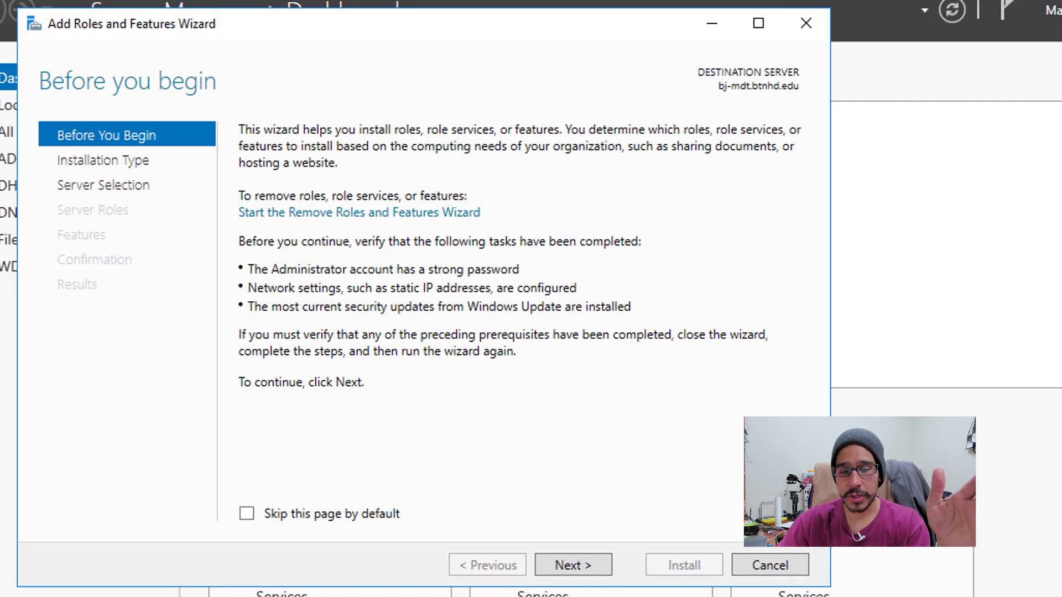
{"action": "key", "text": "Return"}
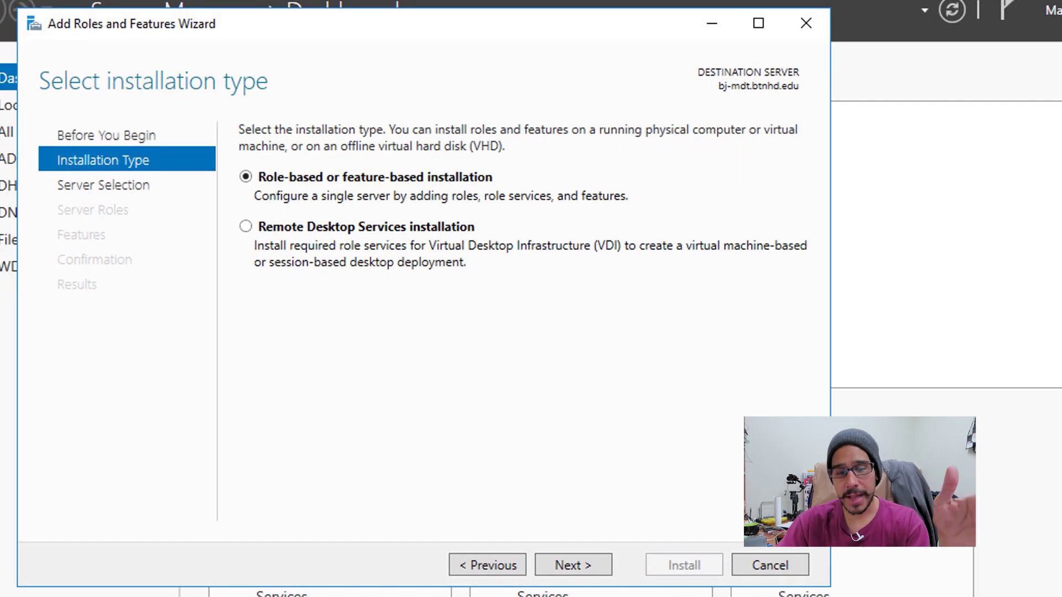
{"action": "key", "text": "Return"}
{"action": "key", "text": "Return"}
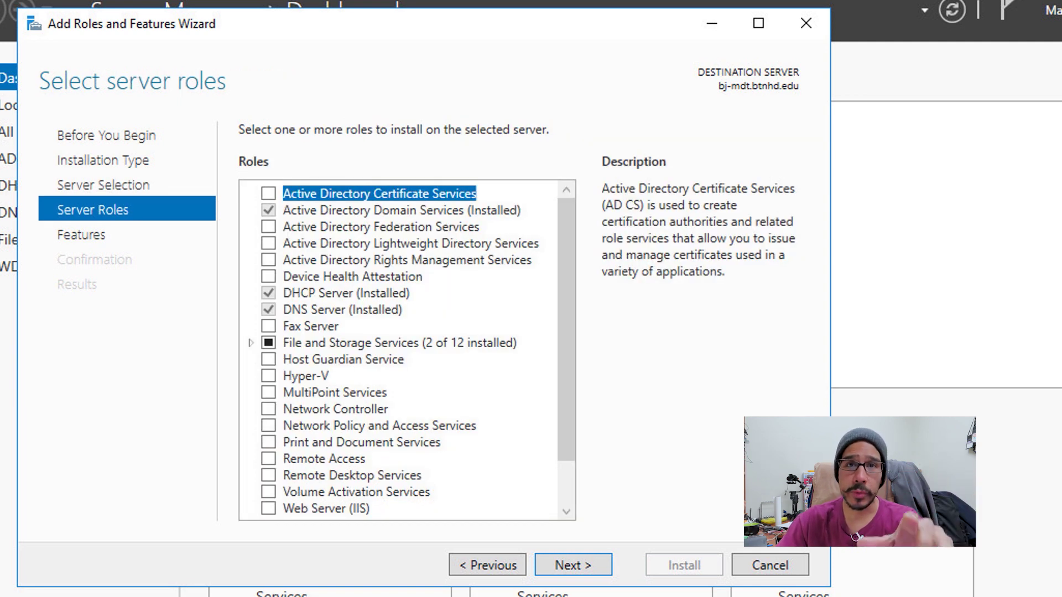
{"action": "key", "text": "Return"}
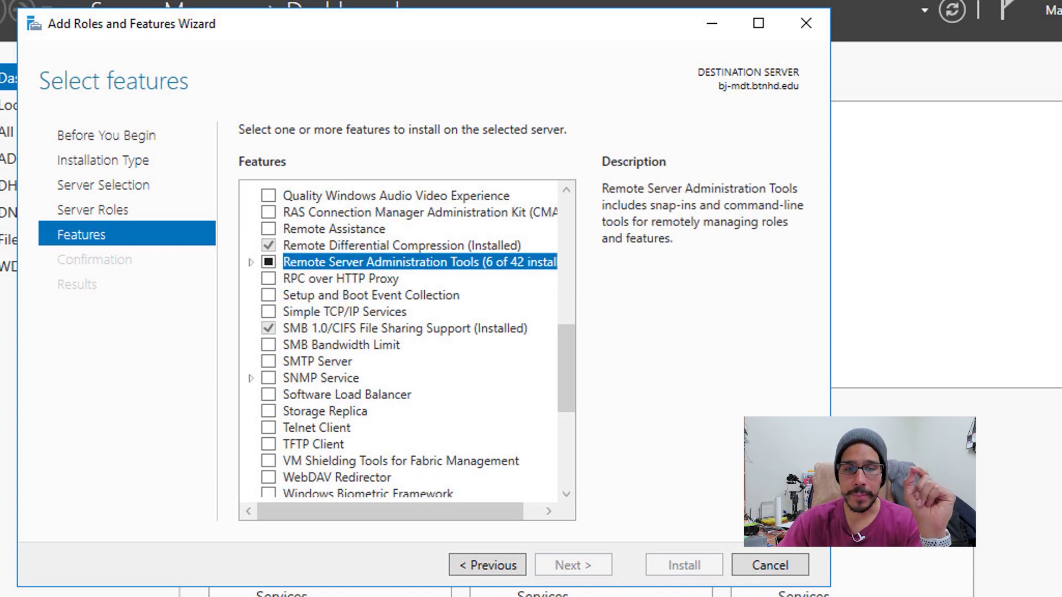
Step: Select BitLocker Drive Encryption Administration Utilities with its Recovery Password Viewer and Drive Encryption Tools among the Feature Administration Tools and install them
{"action": "key", "text": "Right"}
{"action": "key", "text": "Right"}
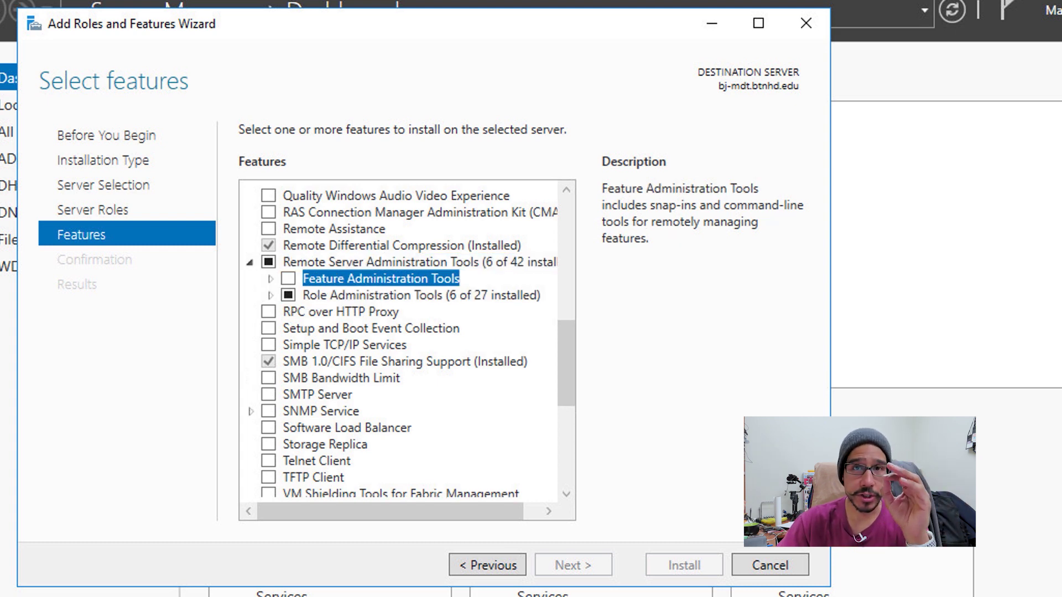
{"action": "key", "text": "Right"}
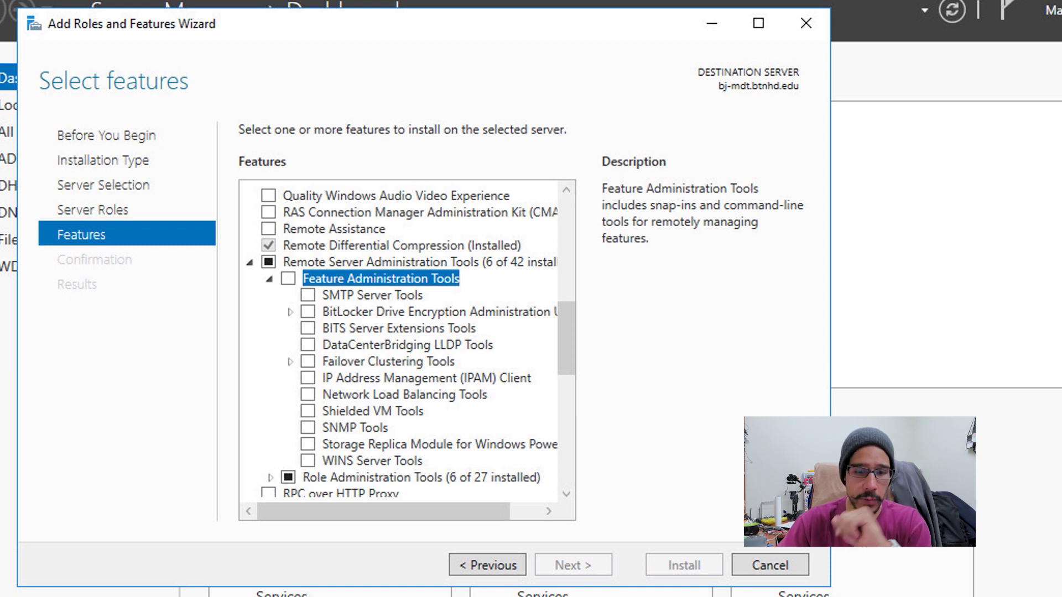
{"action": "left_click", "coordinate": [387, 312]}
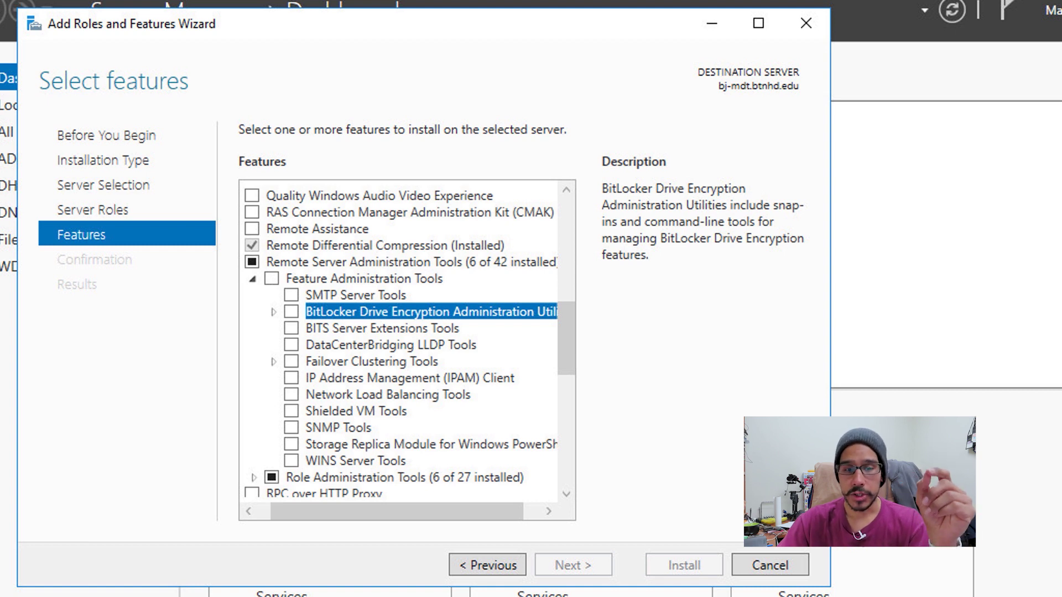
{"action": "key", "text": "Right"}
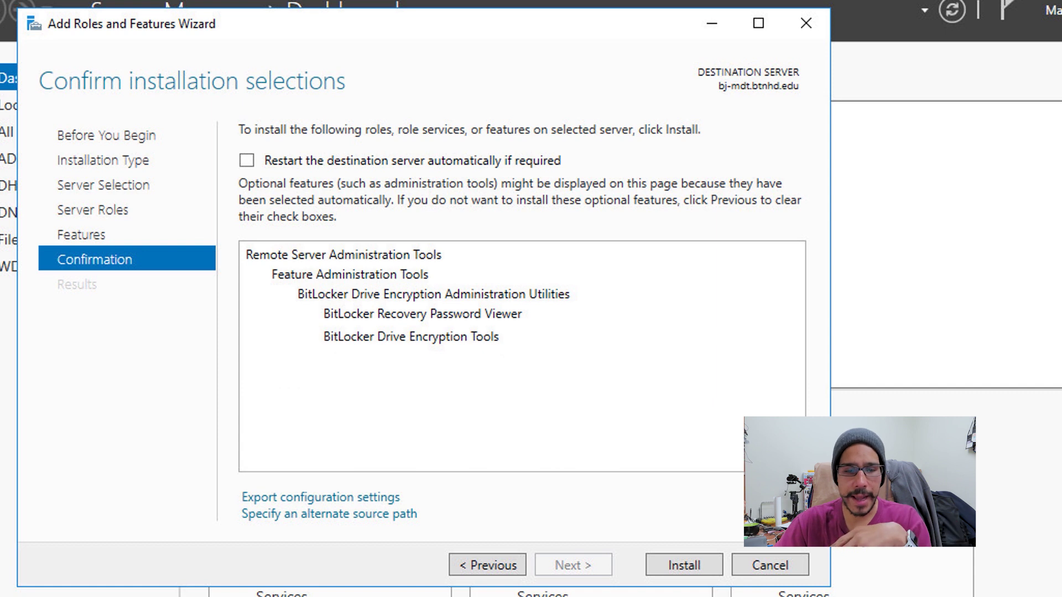
{"action": "key", "text": "Return"}
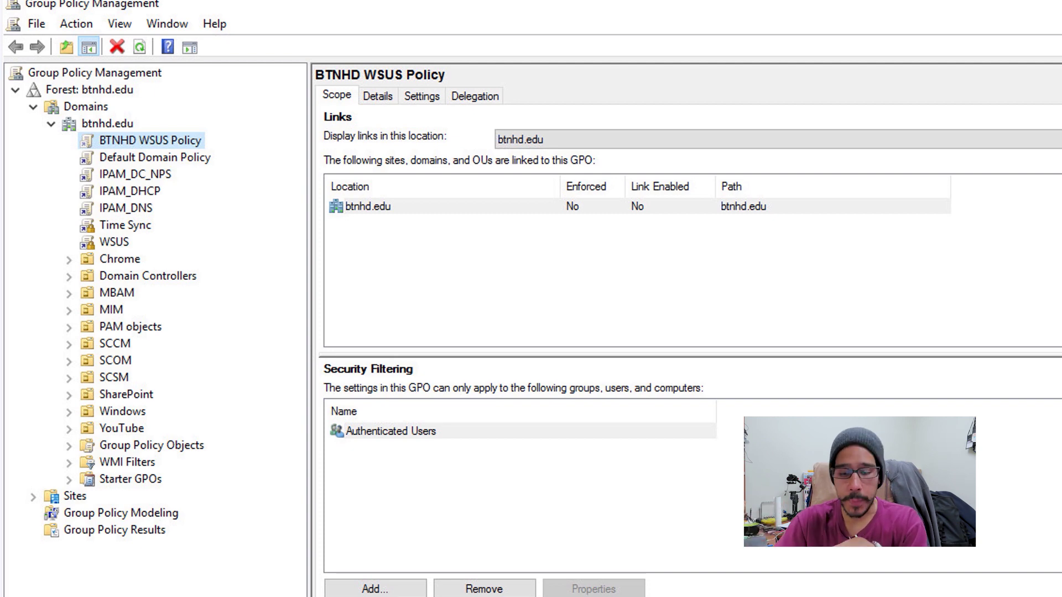
Step: In Group Policy Management, create a new Group Policy Object named BTNHD BitLocker Policy without a source starter GPO
{"action": "left_click", "coordinate": [151, 445]}
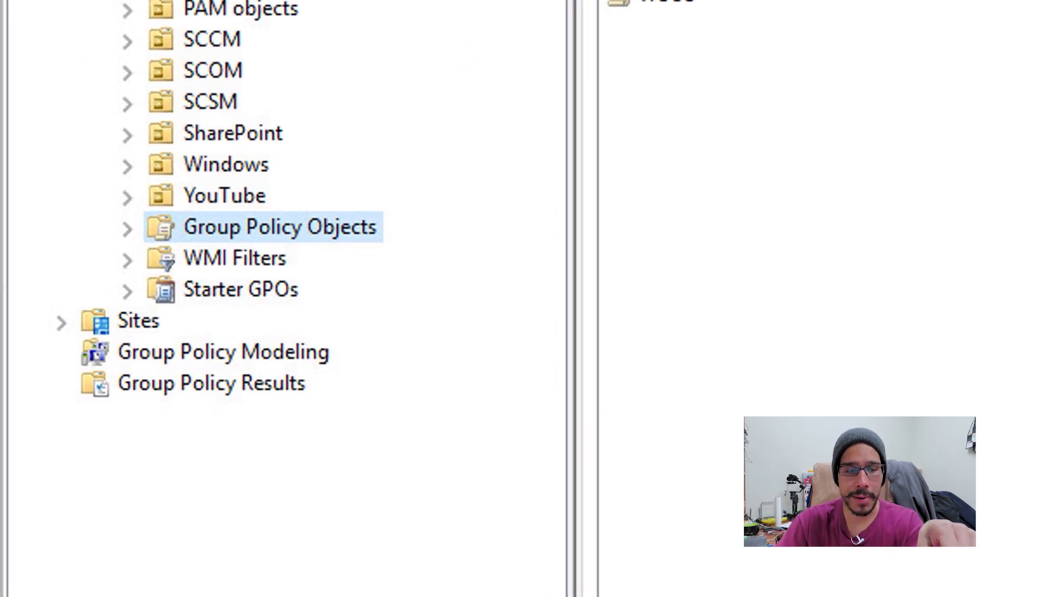
{"action": "right_click", "coordinate": [355, 229]}
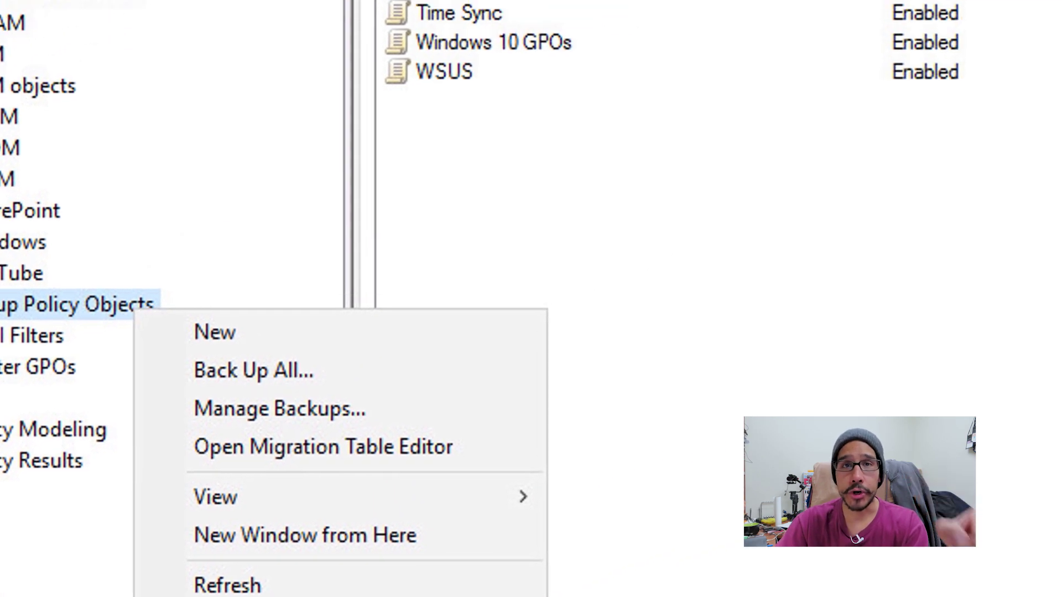
{"action": "key", "text": "n"}
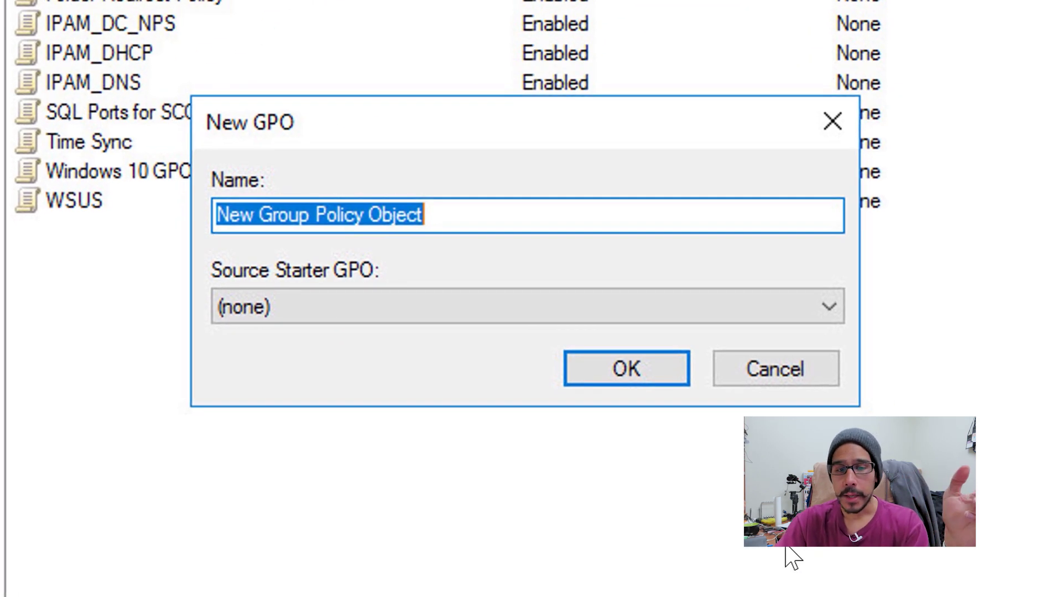
{"action": "type", "text": "BTNHD BitLocker Policy"}
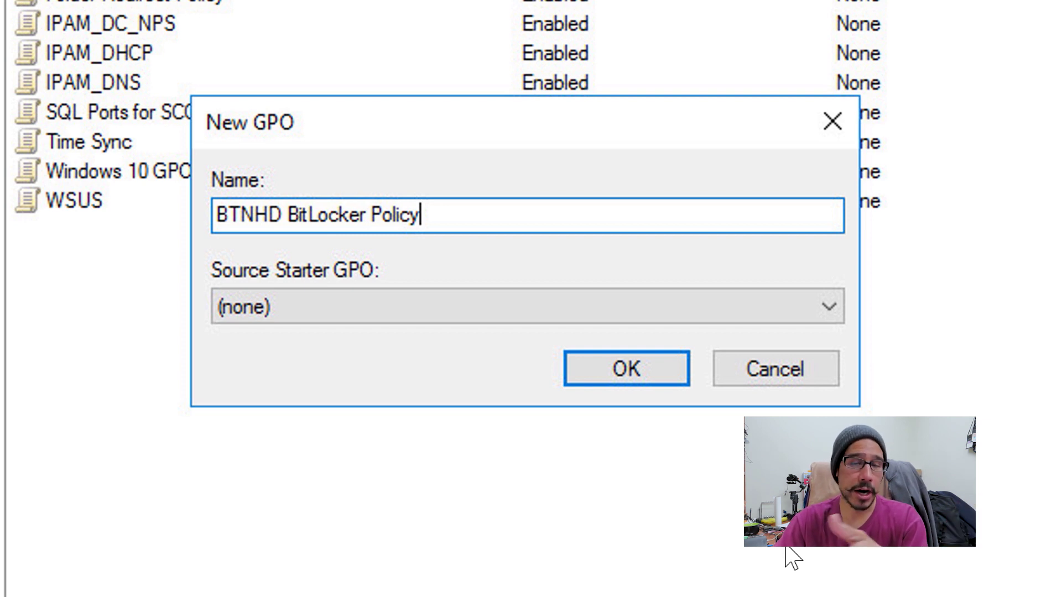
{"action": "key", "text": "Return"}
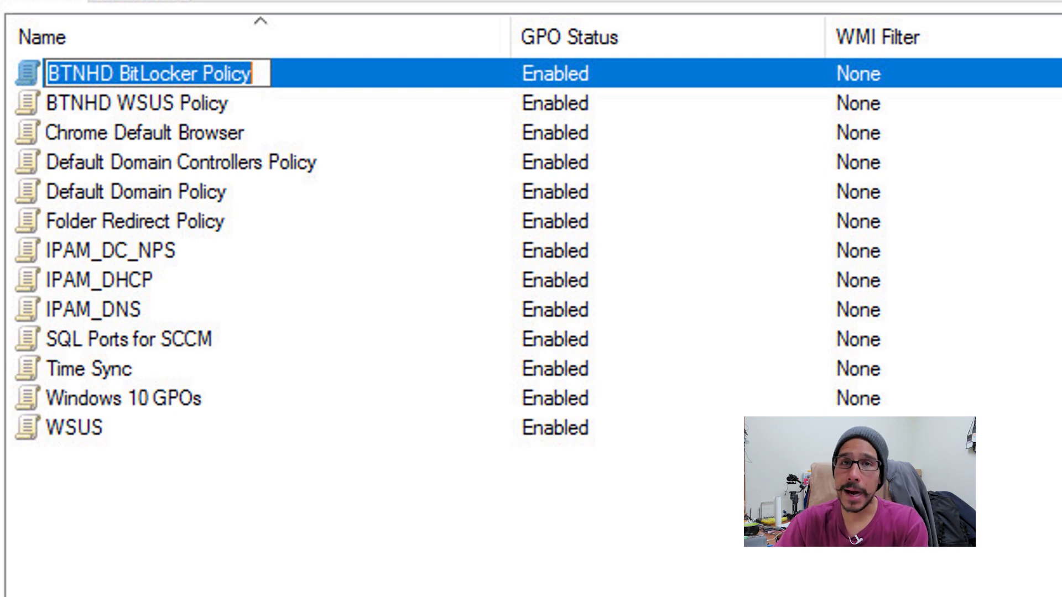
Step: Open the BTNHD BitLocker Policy for editing and go to the computer policies for BitLocker Drive Encryption on Operating System Drives
{"action": "right_click", "coordinate": [365, 73]}
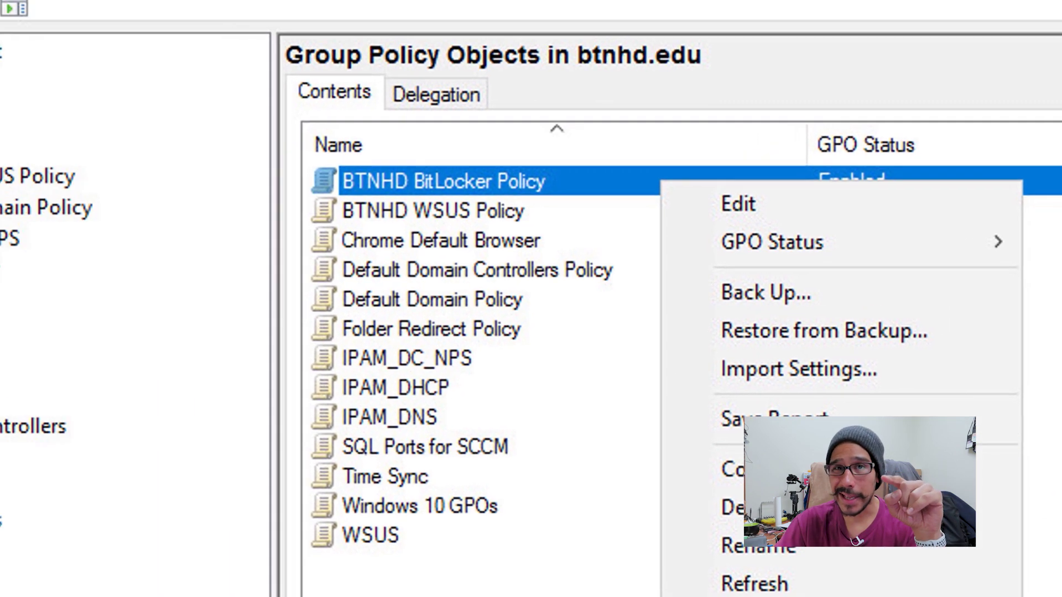
{"action": "left_click", "coordinate": [443, 96]}
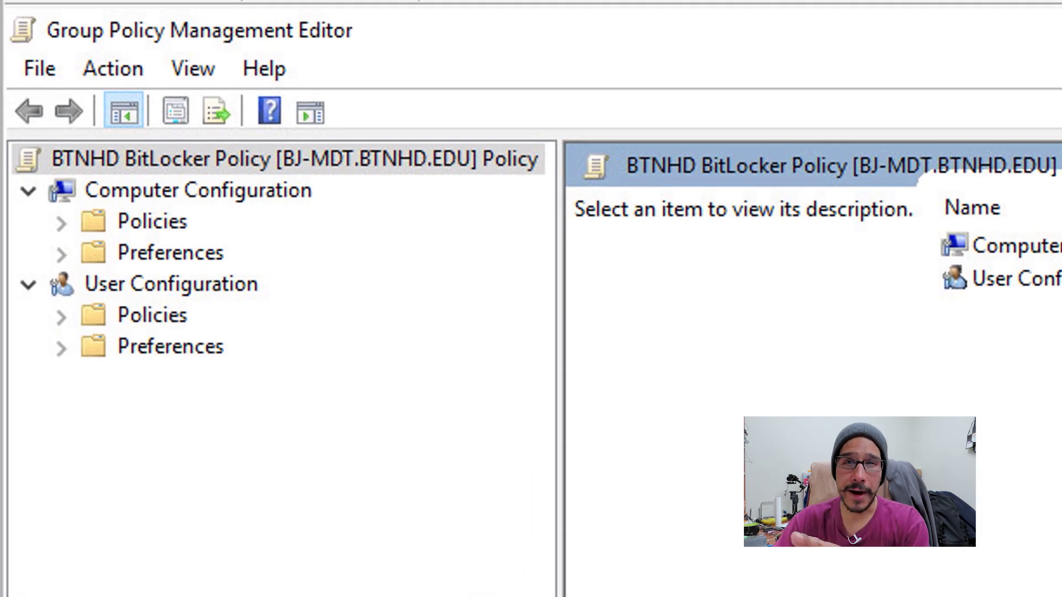
{"action": "left_click", "coordinate": [198, 190]}
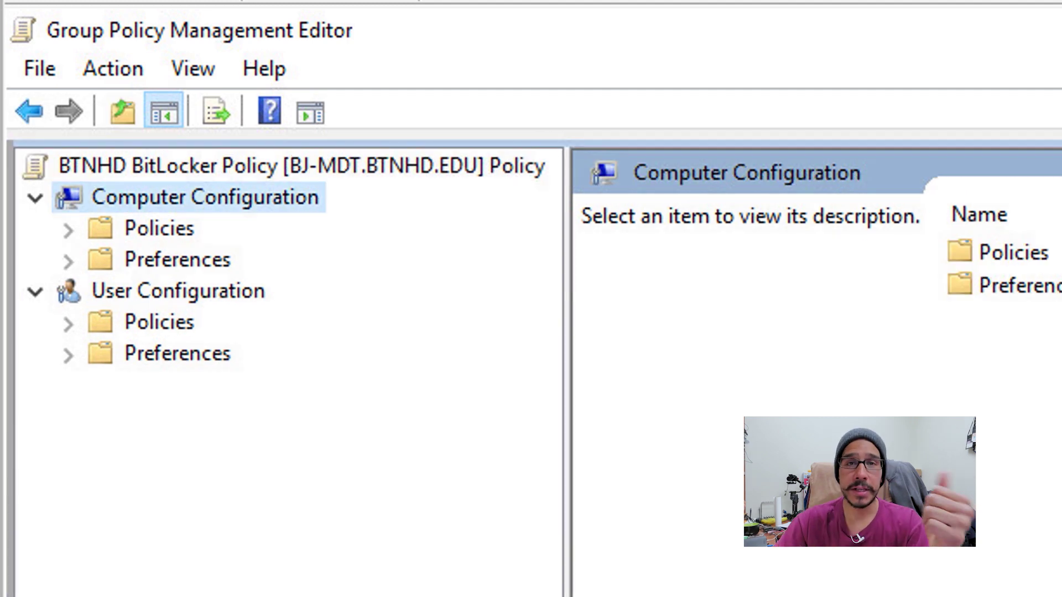
{"action": "double_click", "coordinate": [159, 228]}
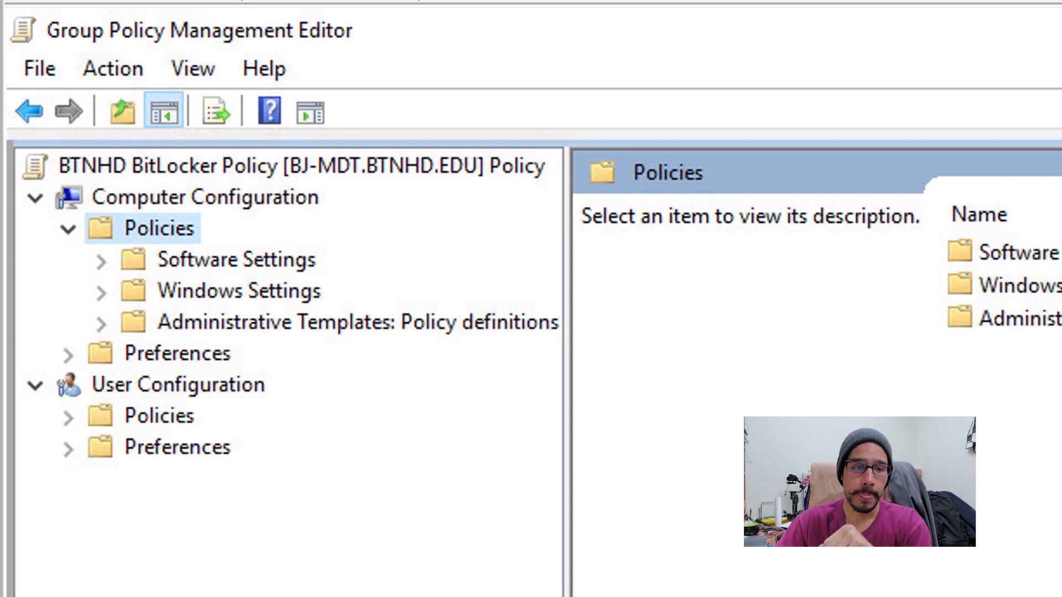
{"action": "double_click", "coordinate": [357, 322]}
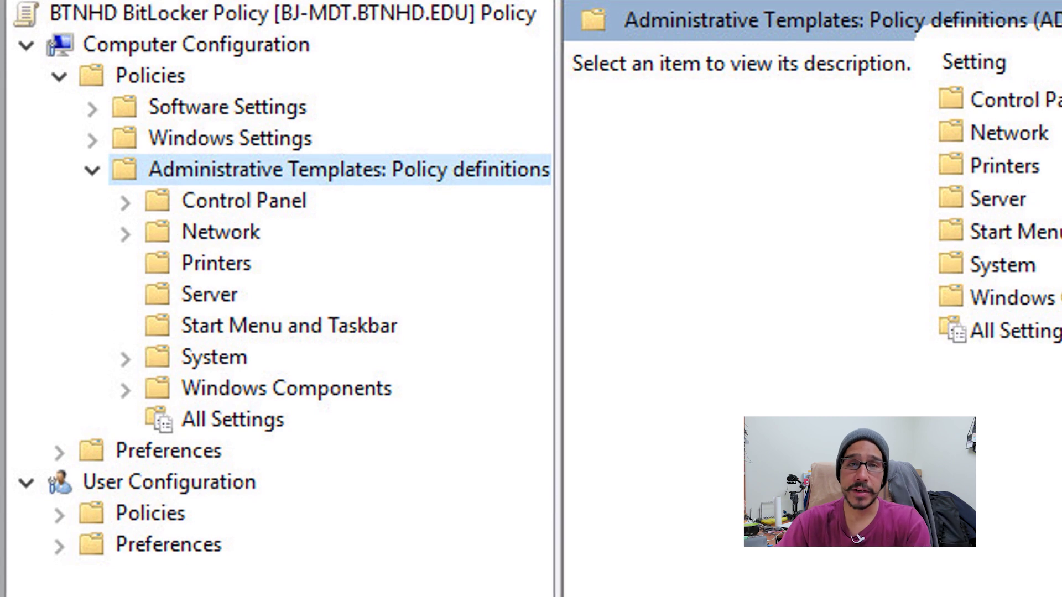
{"action": "double_click", "coordinate": [286, 385]}
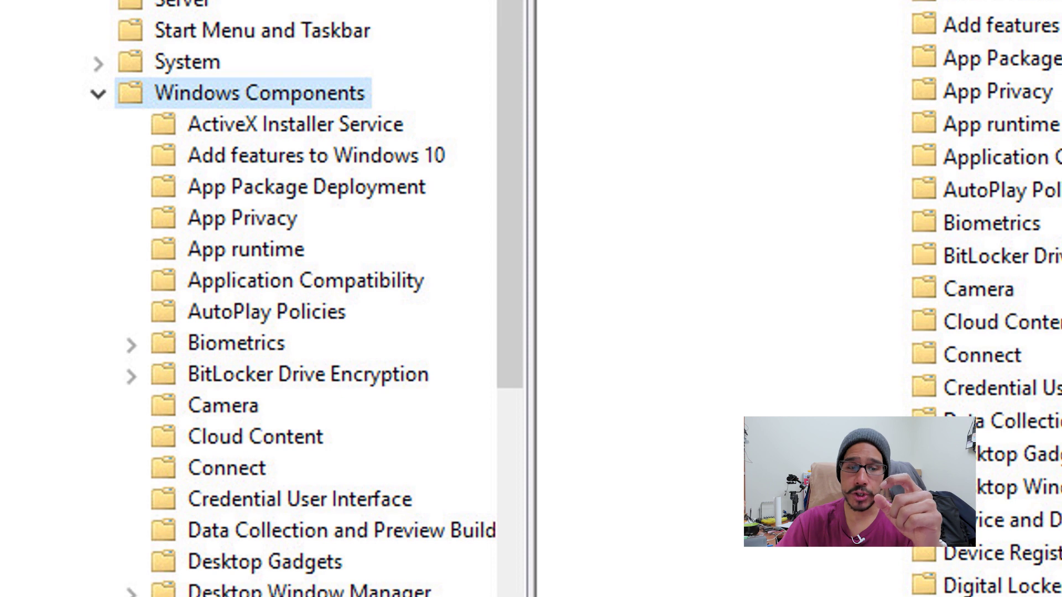
{"action": "double_click", "coordinate": [277, 375]}
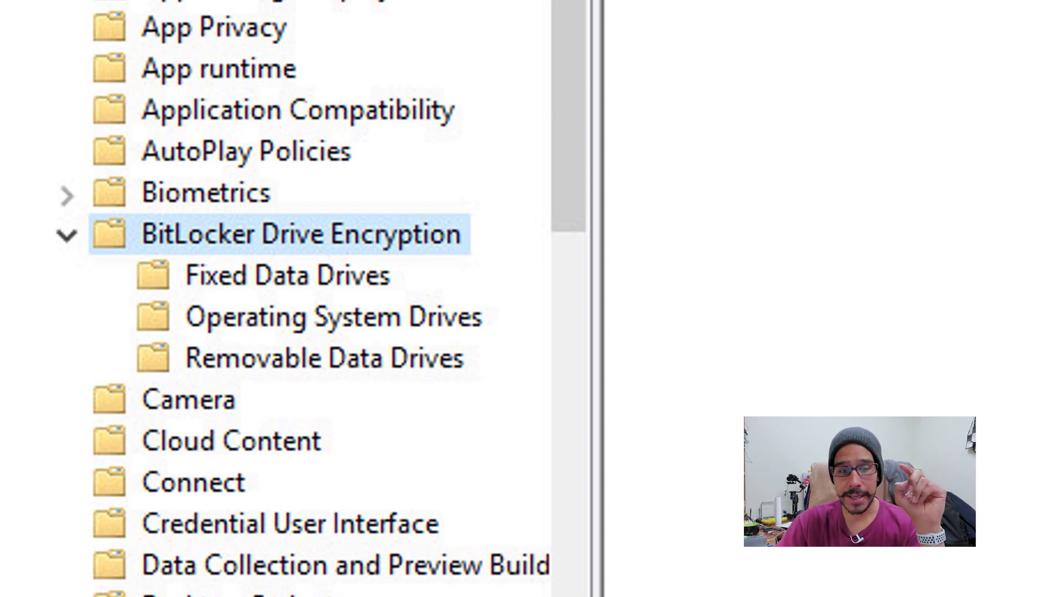
{"action": "left_click", "coordinate": [333, 317]}
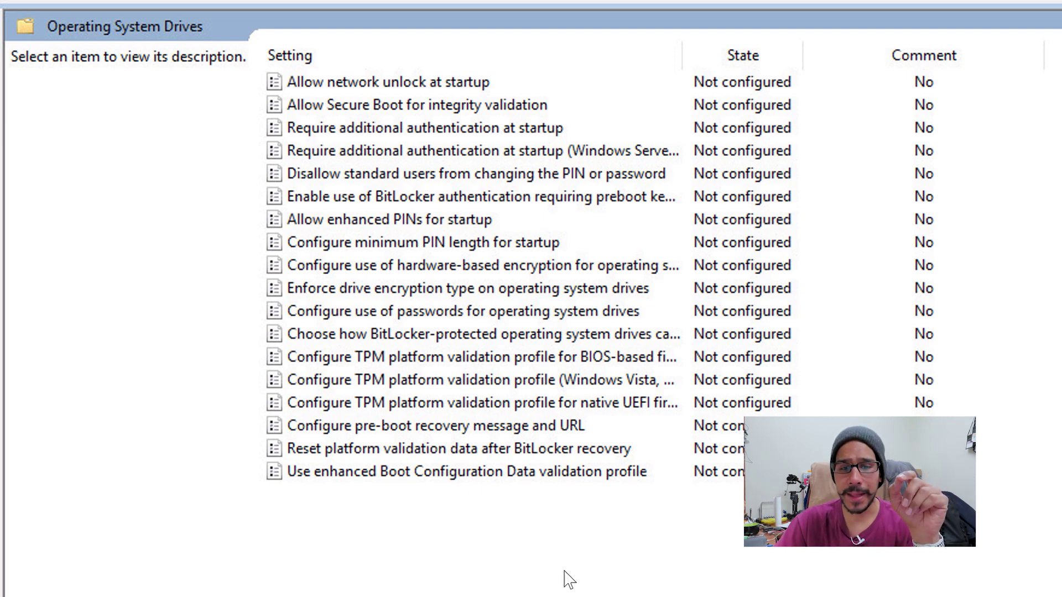
Step: Enable the policy choosing how BitLocker-protected operating system drives can be recovered, storing recovery passwords and key packages in AD DS
{"action": "left_click", "coordinate": [483, 334]}
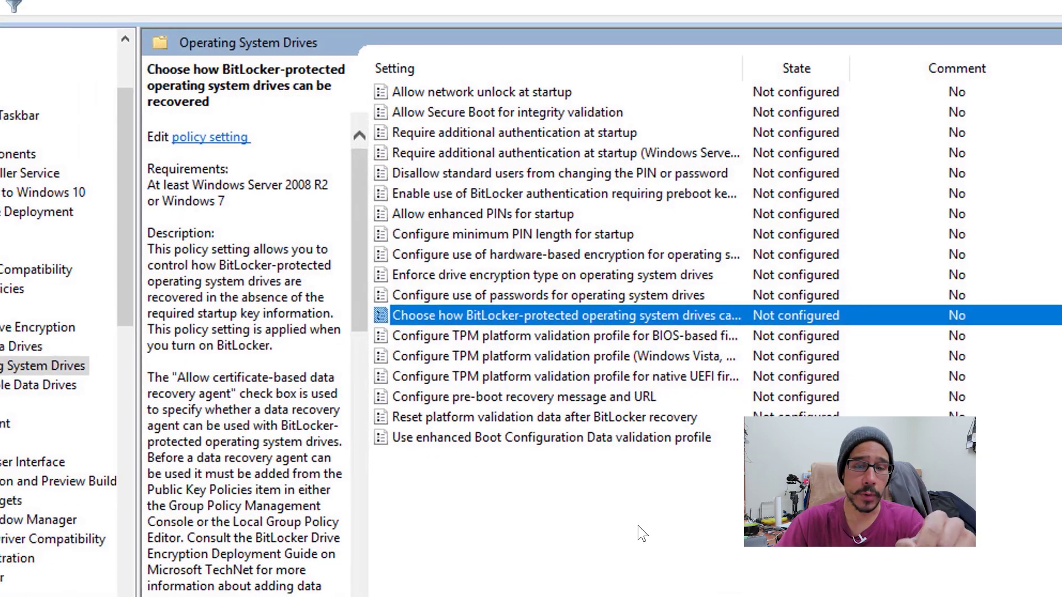
{"action": "key", "text": "Return"}
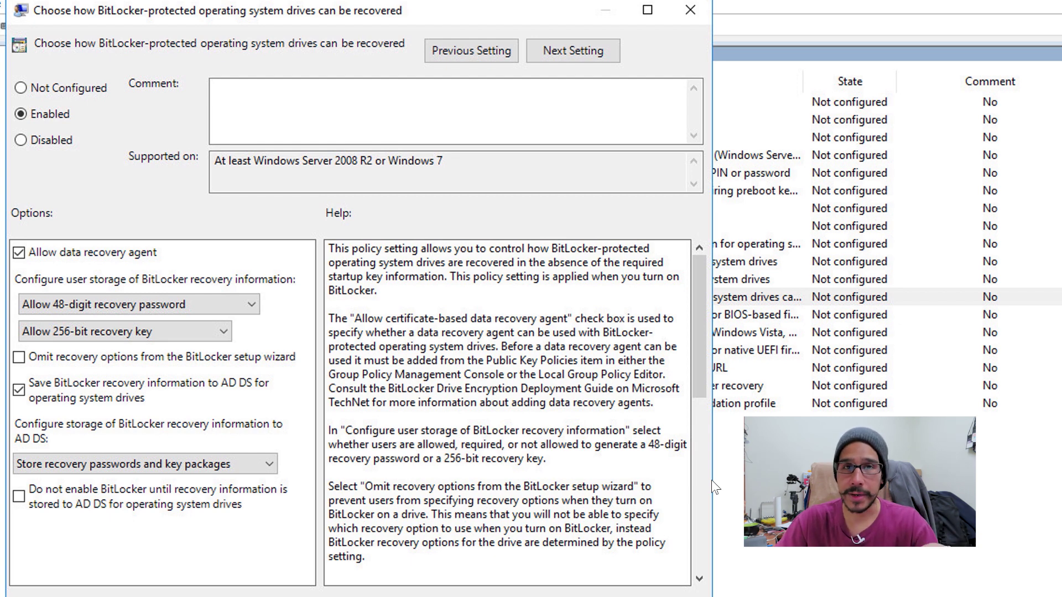
{"action": "key", "text": "space"}
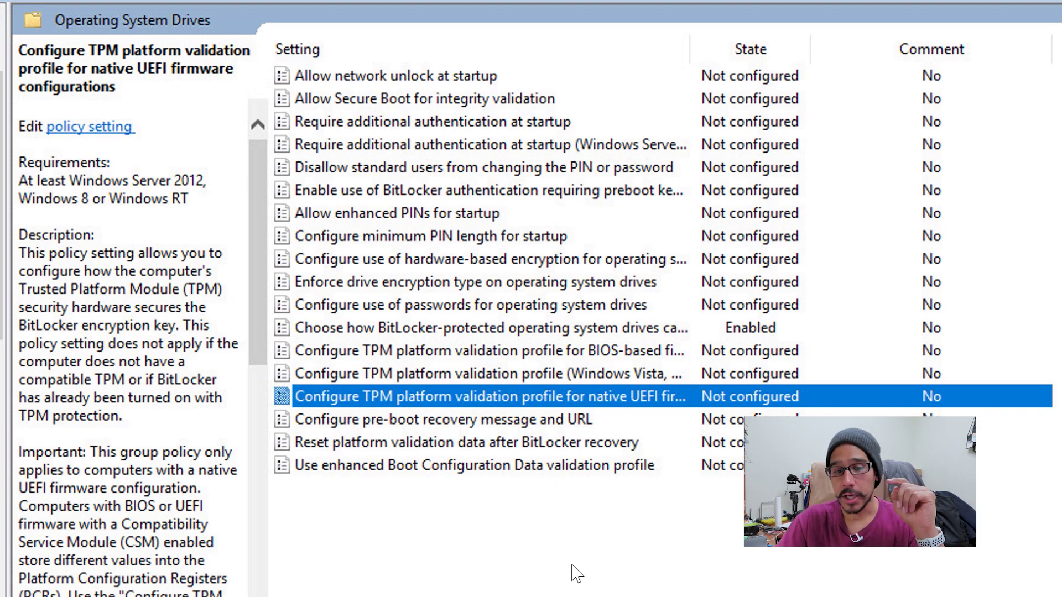
Step: Open the policy setting for the TPM platform validation profile on native UEFI firmware configurations
{"action": "key", "text": "Return"}
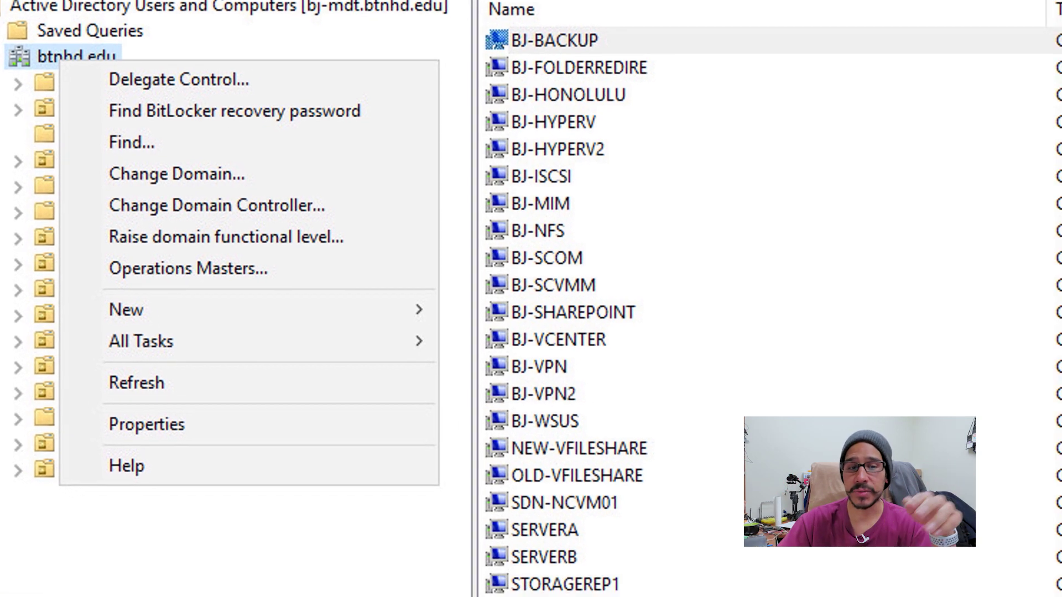
Step: In Active Directory Users and Computers, open the BitLocker recovery password search for the btnhd.edu domain
{"action": "left_click", "coordinate": [278, 126]}
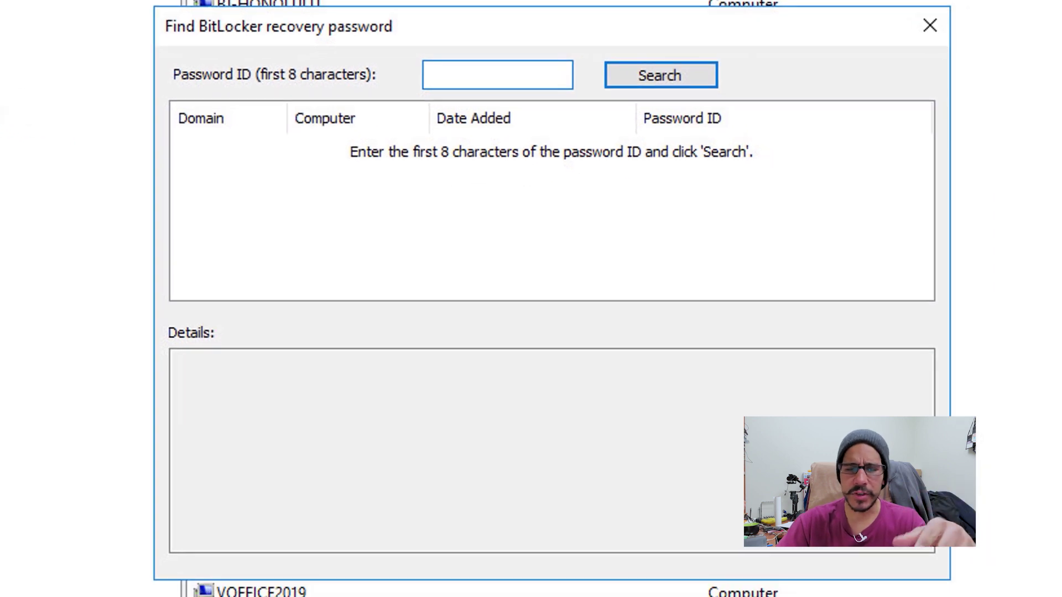